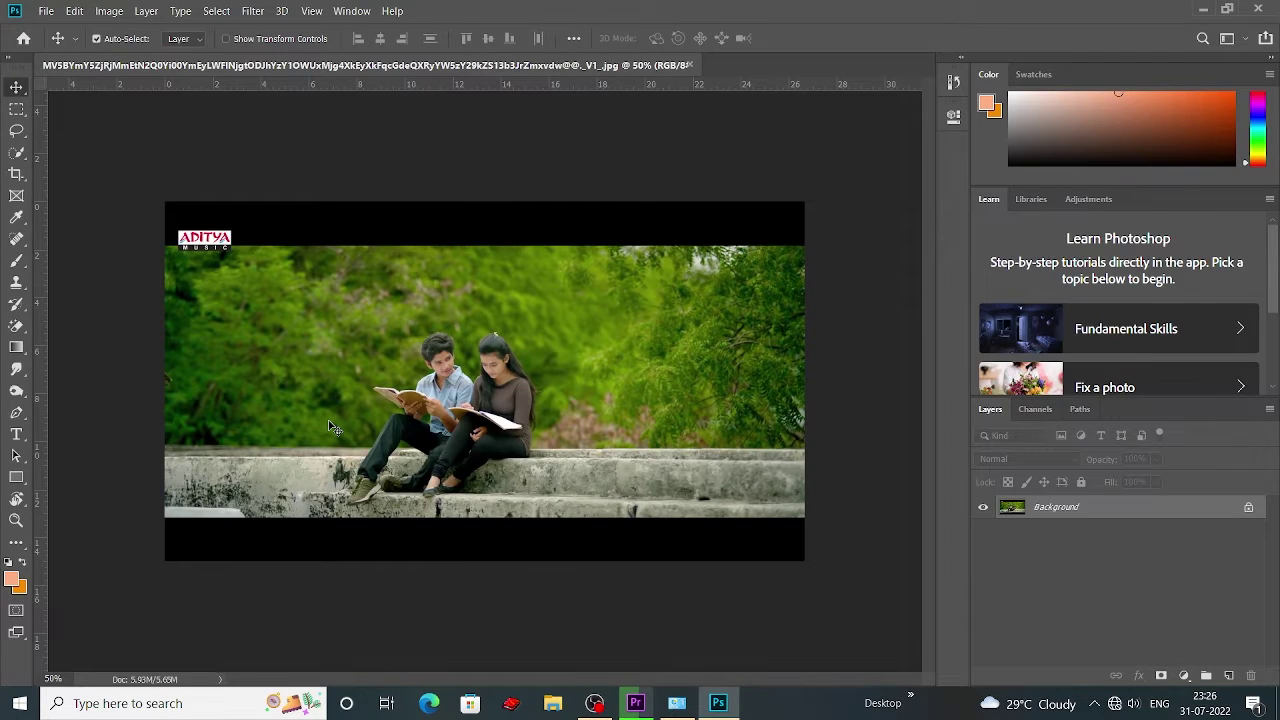
# - Crop off the black bars and logo, then brighten a duplicate layer with Levels 6, 0.93, 233
pyautogui.press('c')
pyautogui.moveTo(804, 380); pyautogui.dragTo(717, 378)
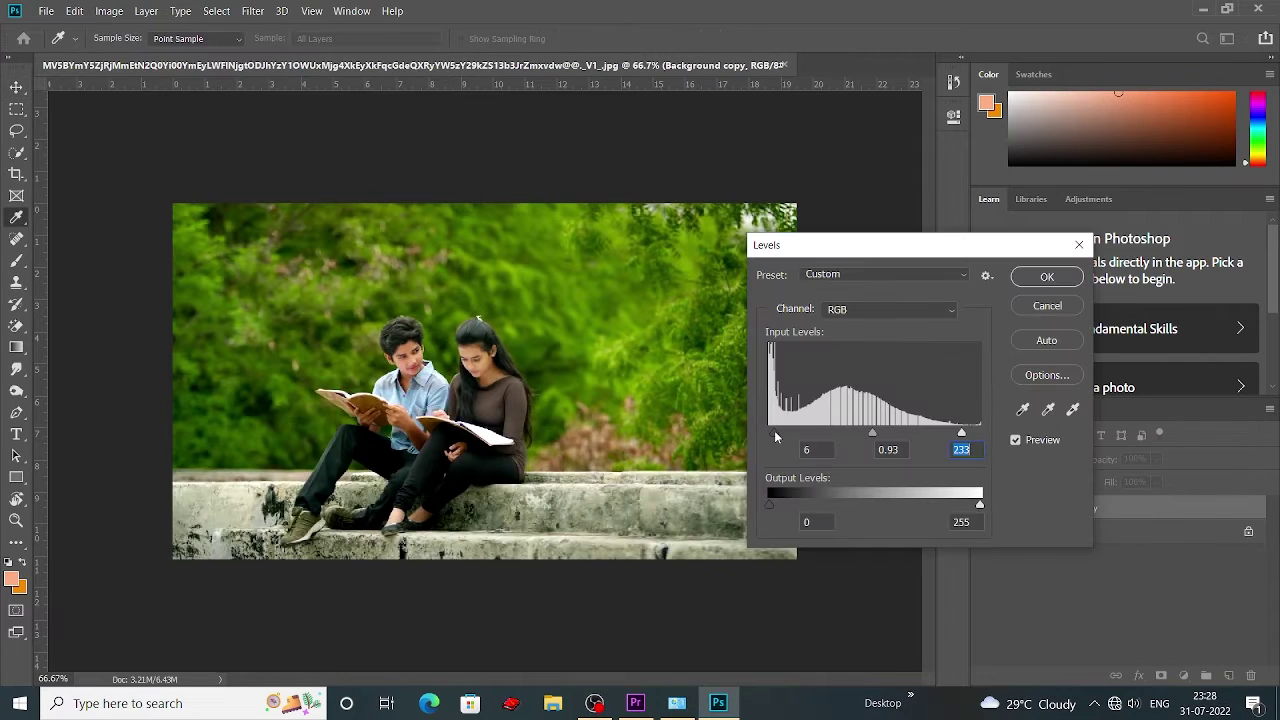
pyautogui.press('Return')
pyautogui.click(1187, 677)
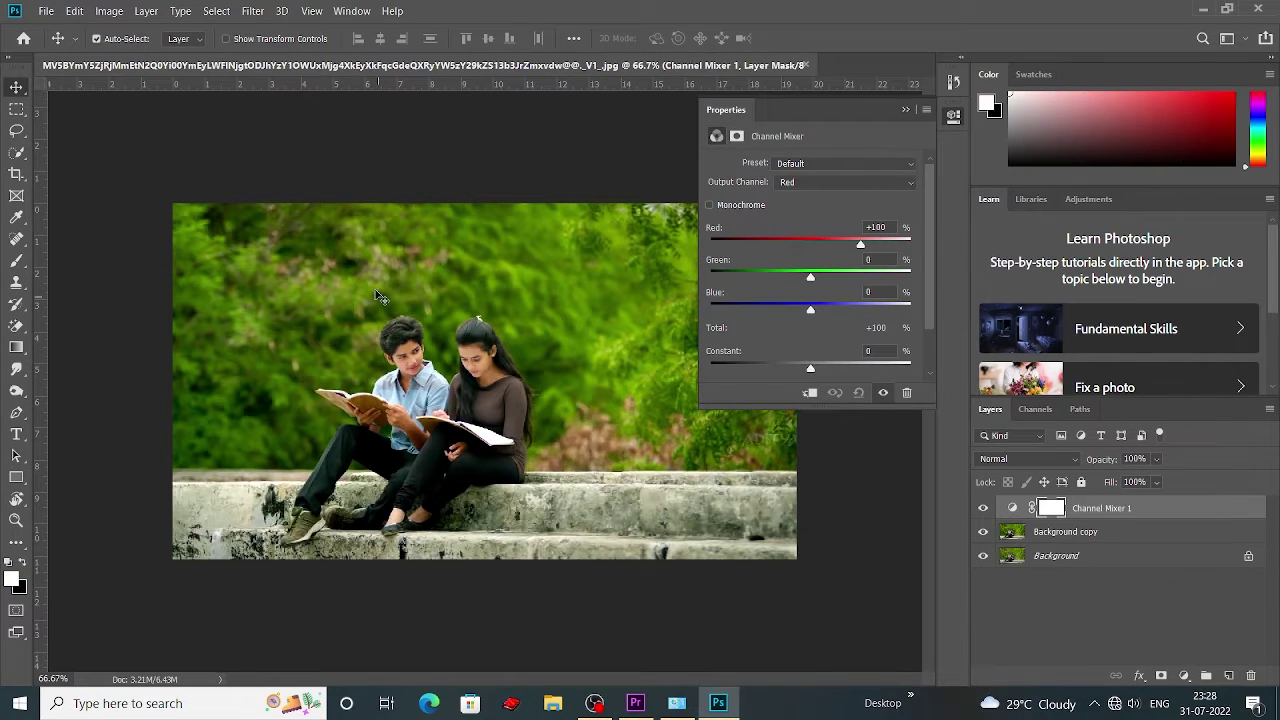
# - Set the Channel Mixer's Green output channel to Green 0 and Blue +100
pyautogui.click(828, 182)
pyautogui.click(828, 208)
pyautogui.write('0')
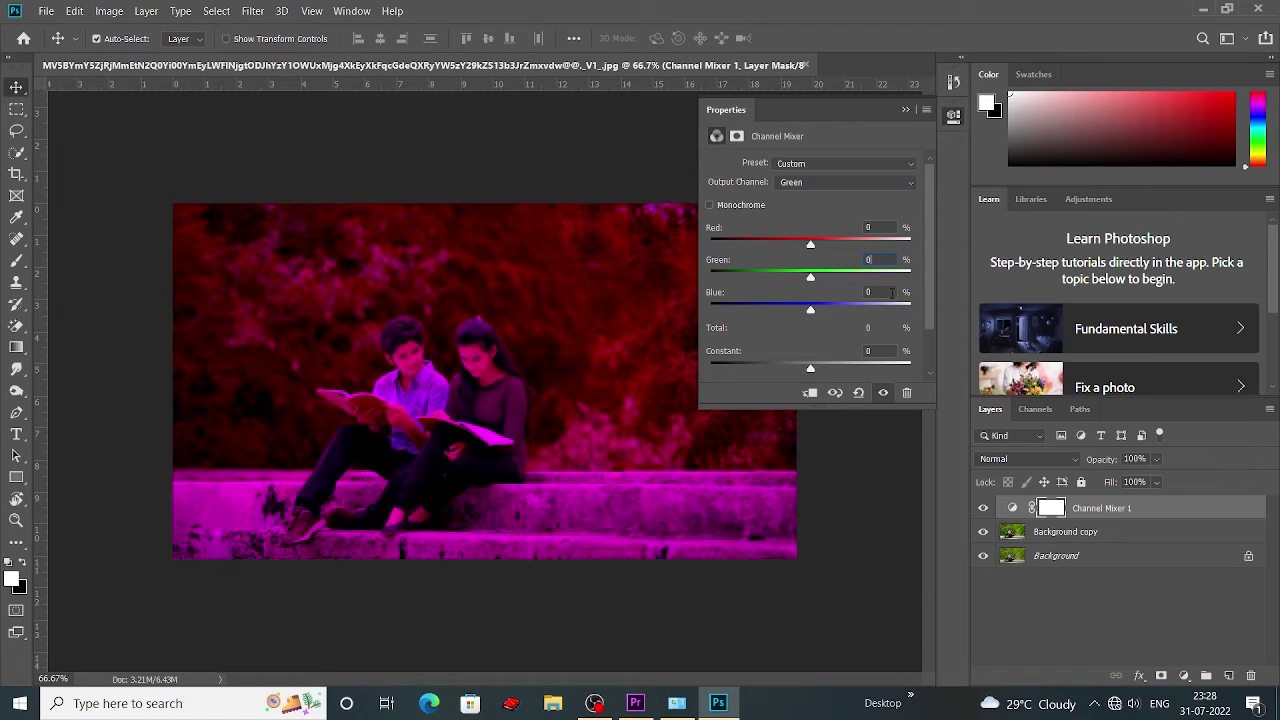
pyautogui.write('10')
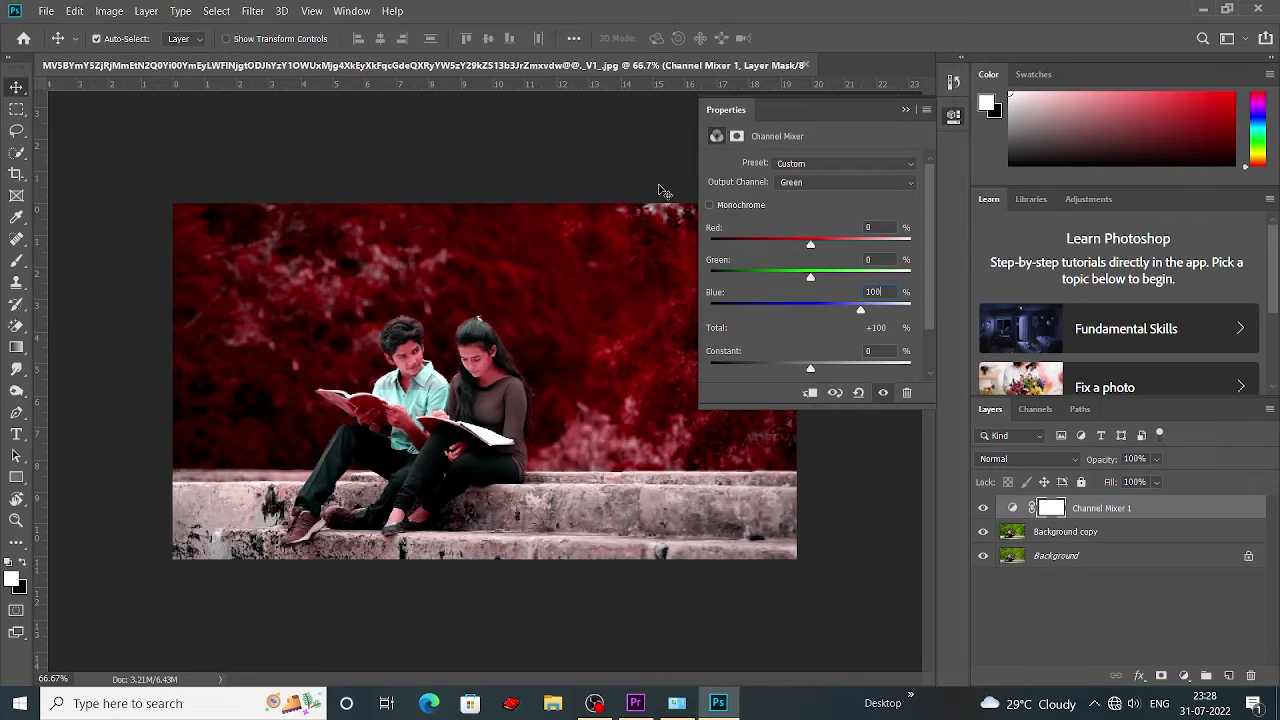
pyautogui.click(905, 109)
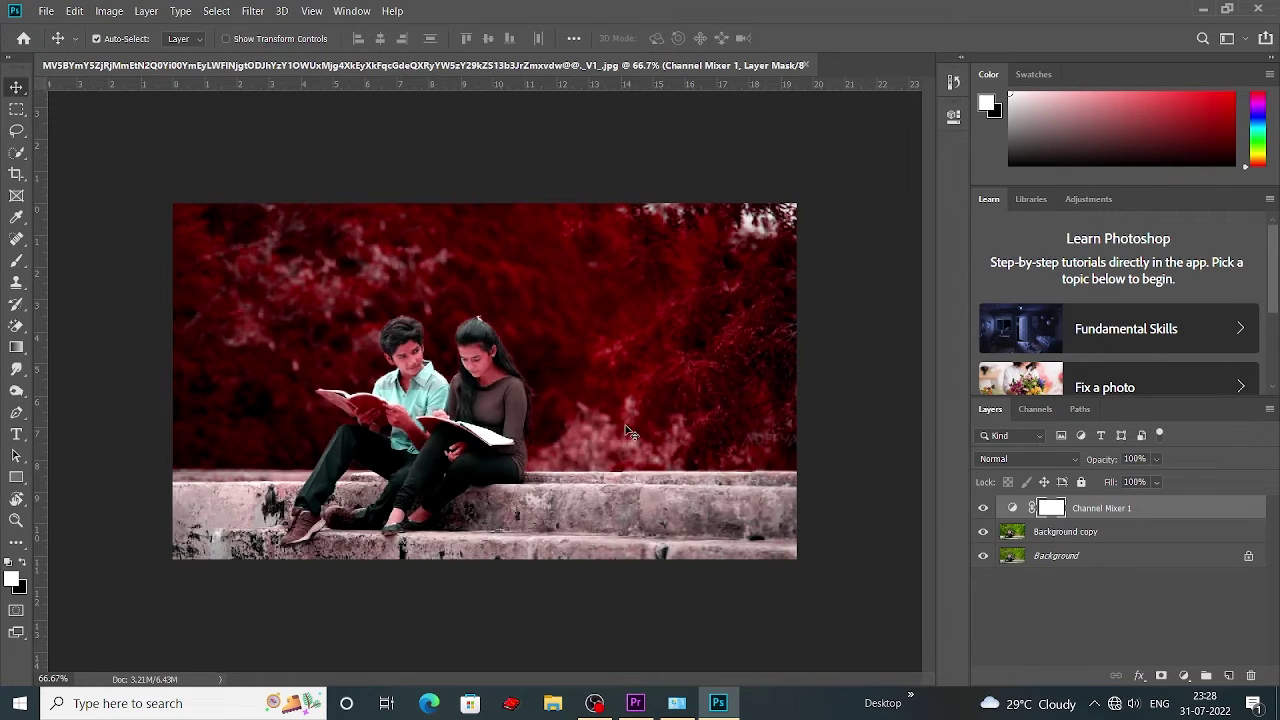
# - Paint black on the Channel Mixer mask to restore the girl's natural face colour
pyautogui.press('b')
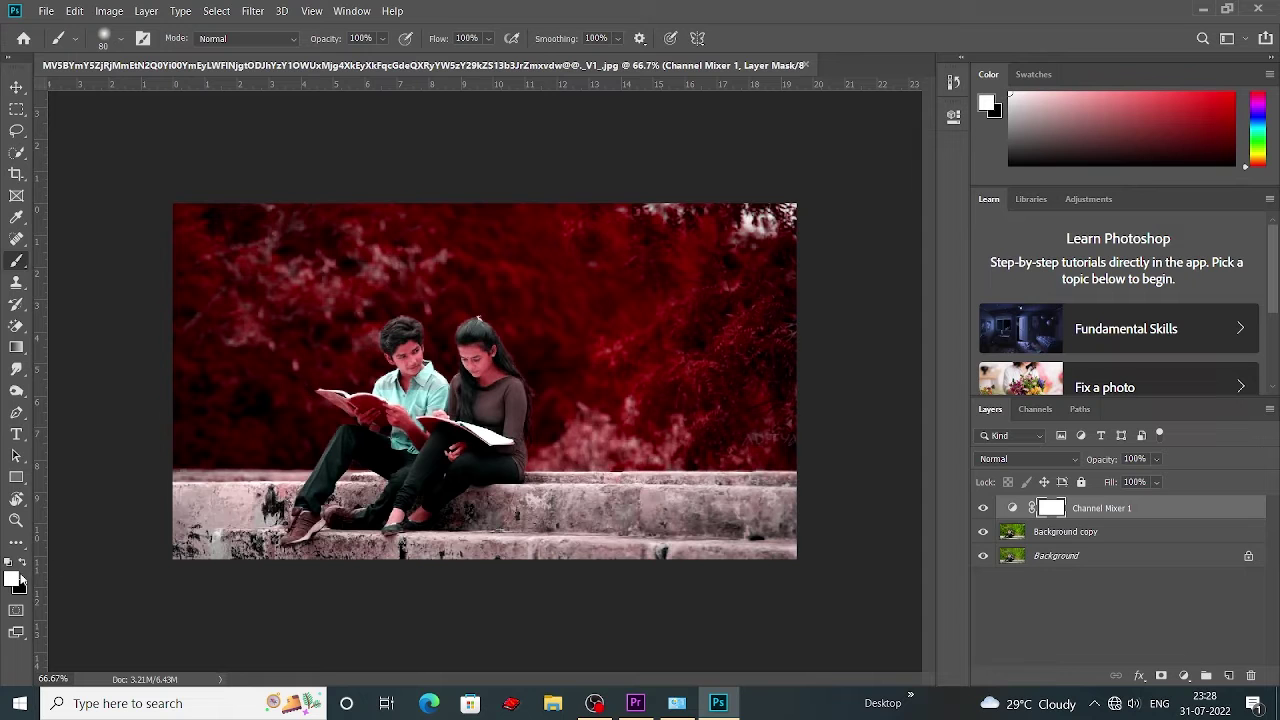
pyautogui.click(22, 565)
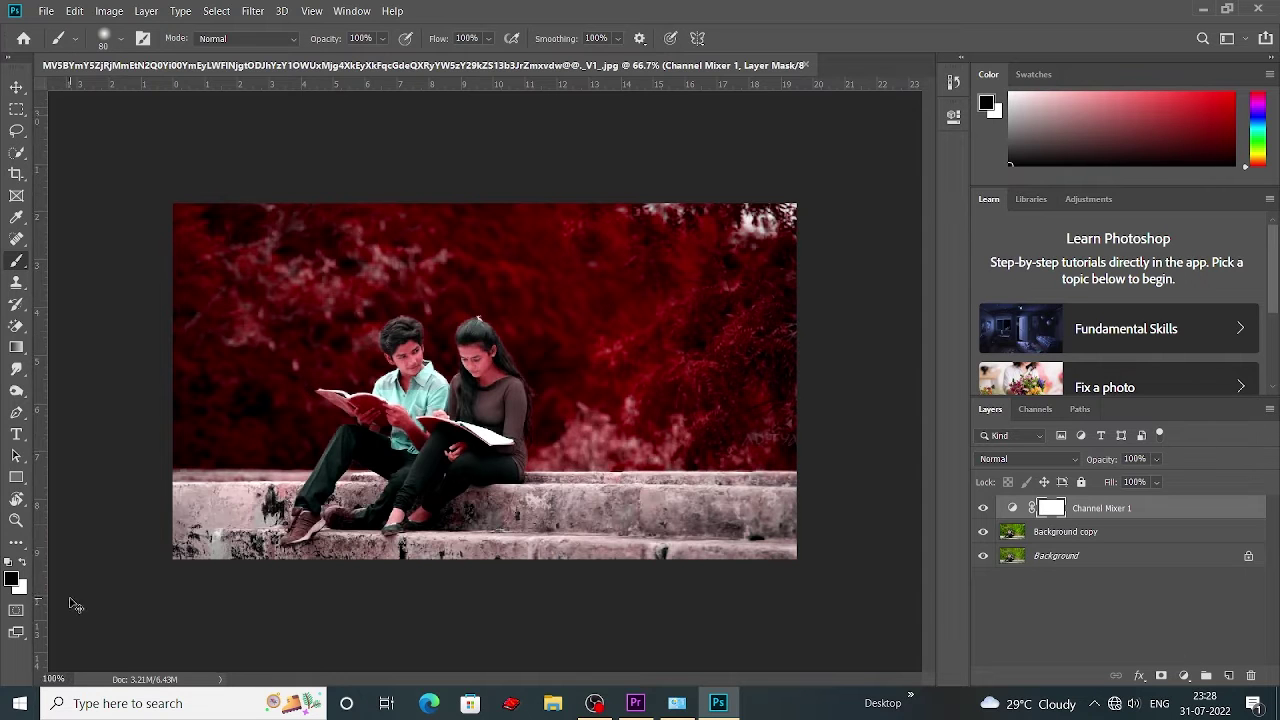
pyautogui.scroll(5, 467, 338)
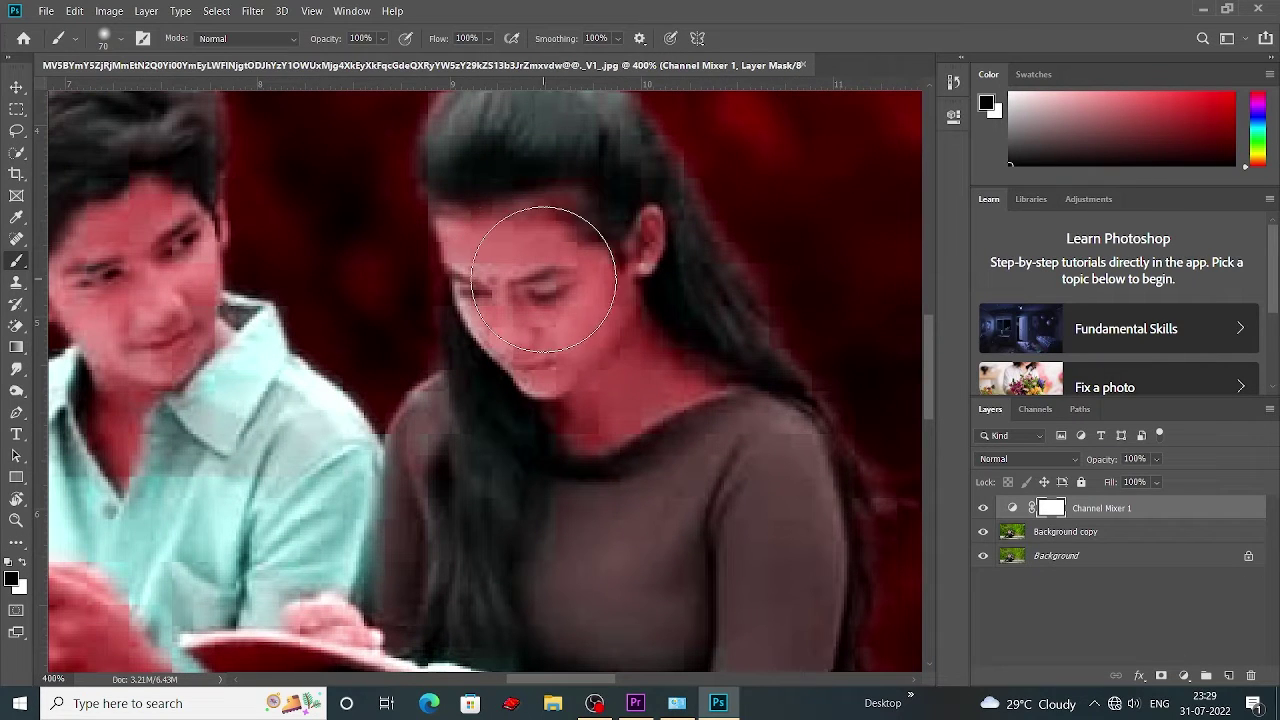
pyautogui.moveTo(600, 230); pyautogui.dragTo(586, 371)
pyautogui.press('[')
pyautogui.press('[')
pyautogui.press('[')
pyautogui.moveTo(543, 243)
pyautogui.mouseDown()
pyautogui.moveTo(531, 240)
pyautogui.moveTo(641, 290)
pyautogui.mouseUp()
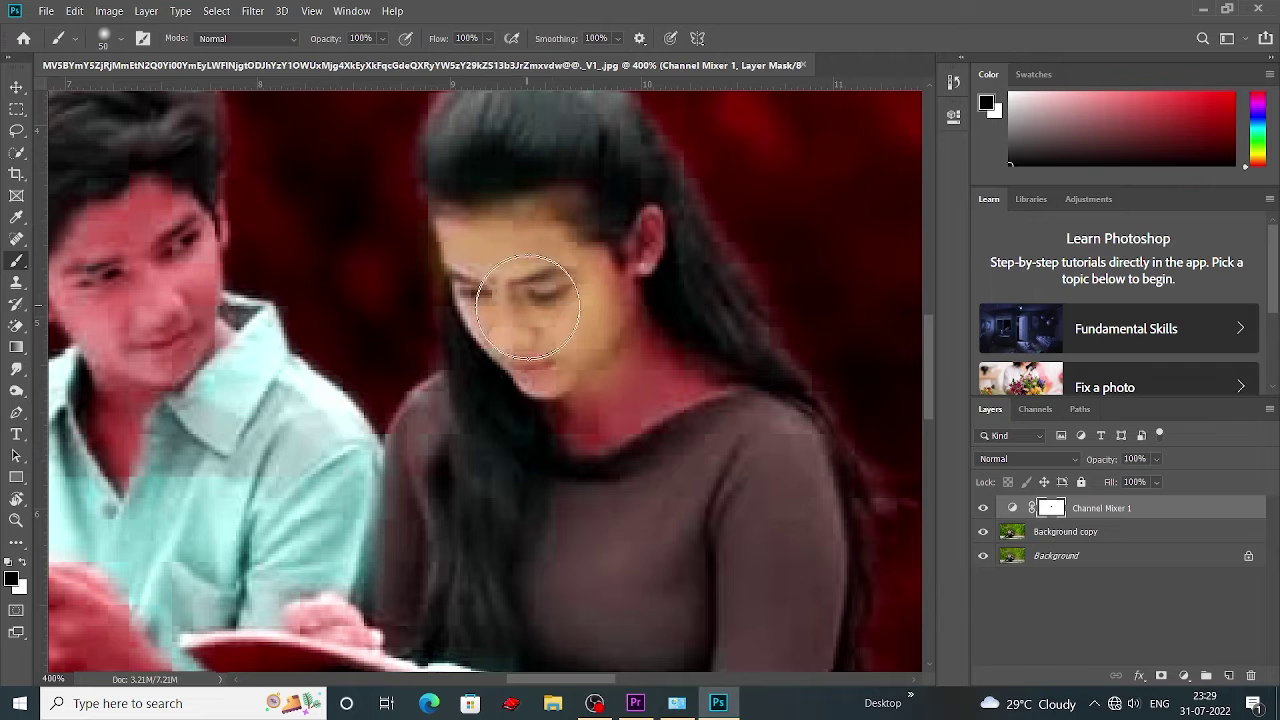
# - Move the view to the boy and paint the red tint off his book and hand
pyautogui.scroll(-1, 641, 290)
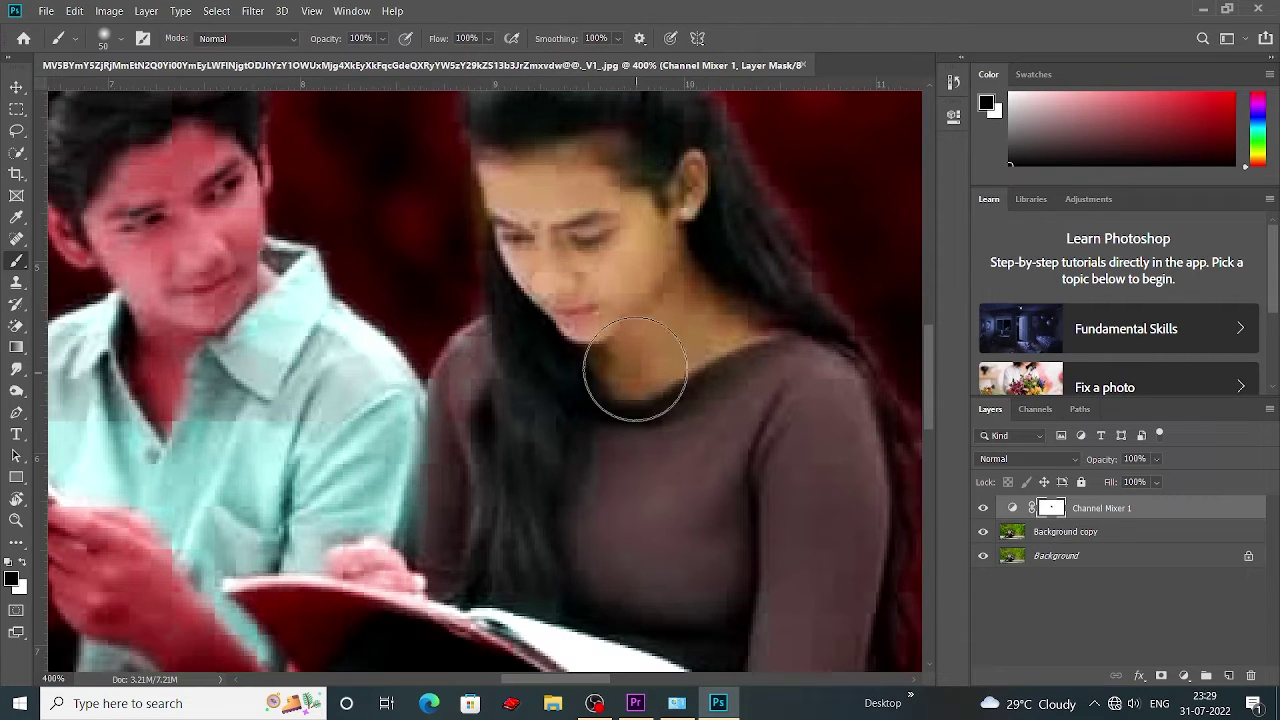
pyautogui.scroll(-1, 631, 286)
pyautogui.scroll(-1, 537, 329)
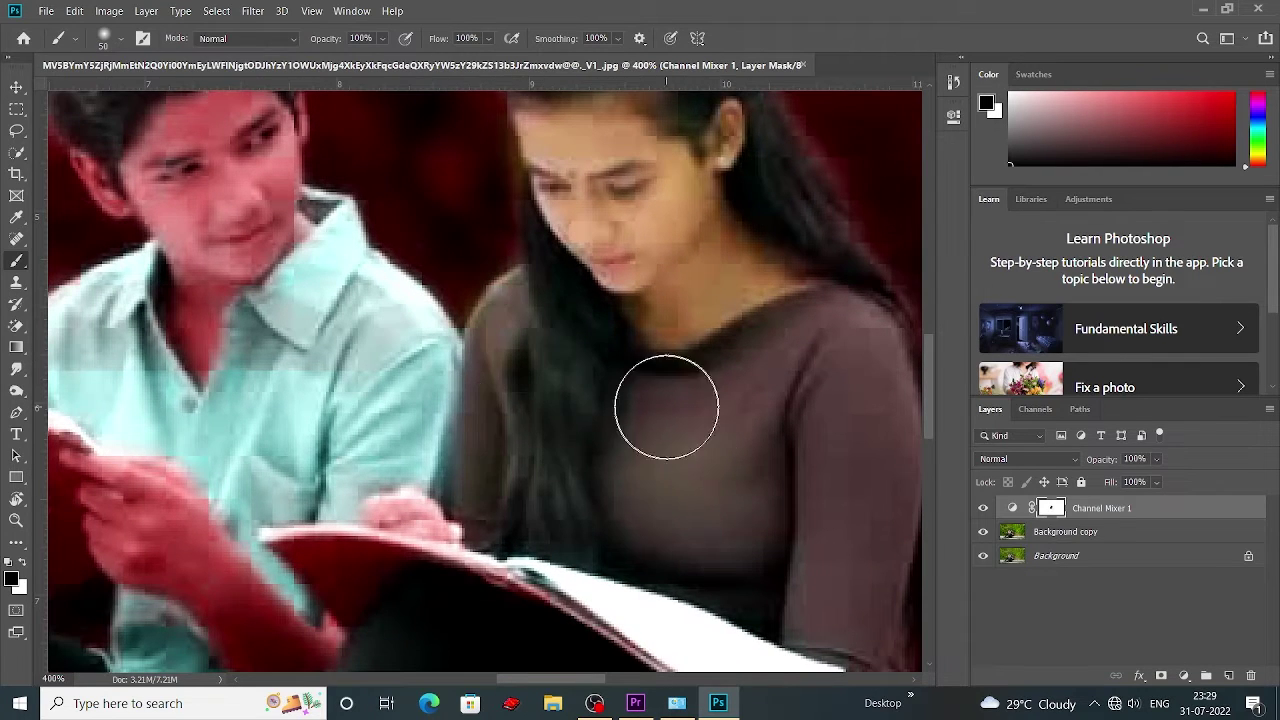
pyautogui.scroll(-1, 667, 346)
pyautogui.hscroll(1, 667, 346)
pyautogui.scroll(-1, 686, 430)
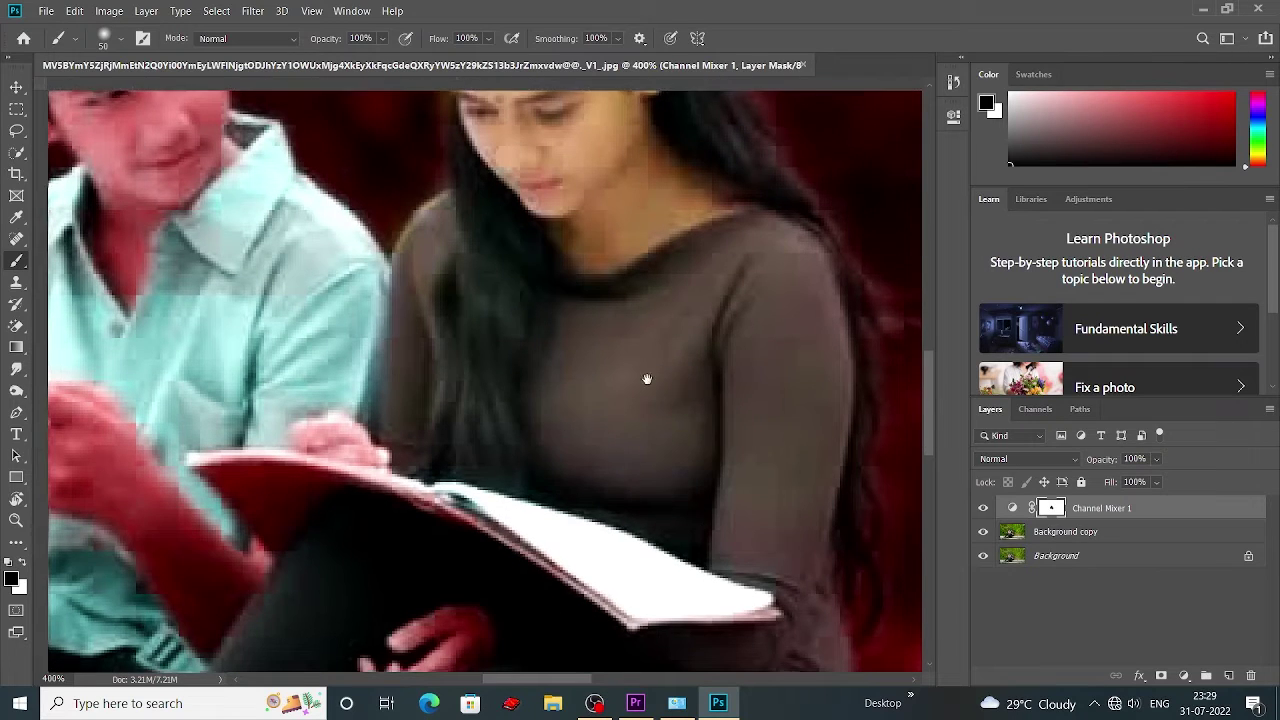
pyautogui.hscroll(-1, 648, 377)
pyautogui.hscroll(-1, 586, 508)
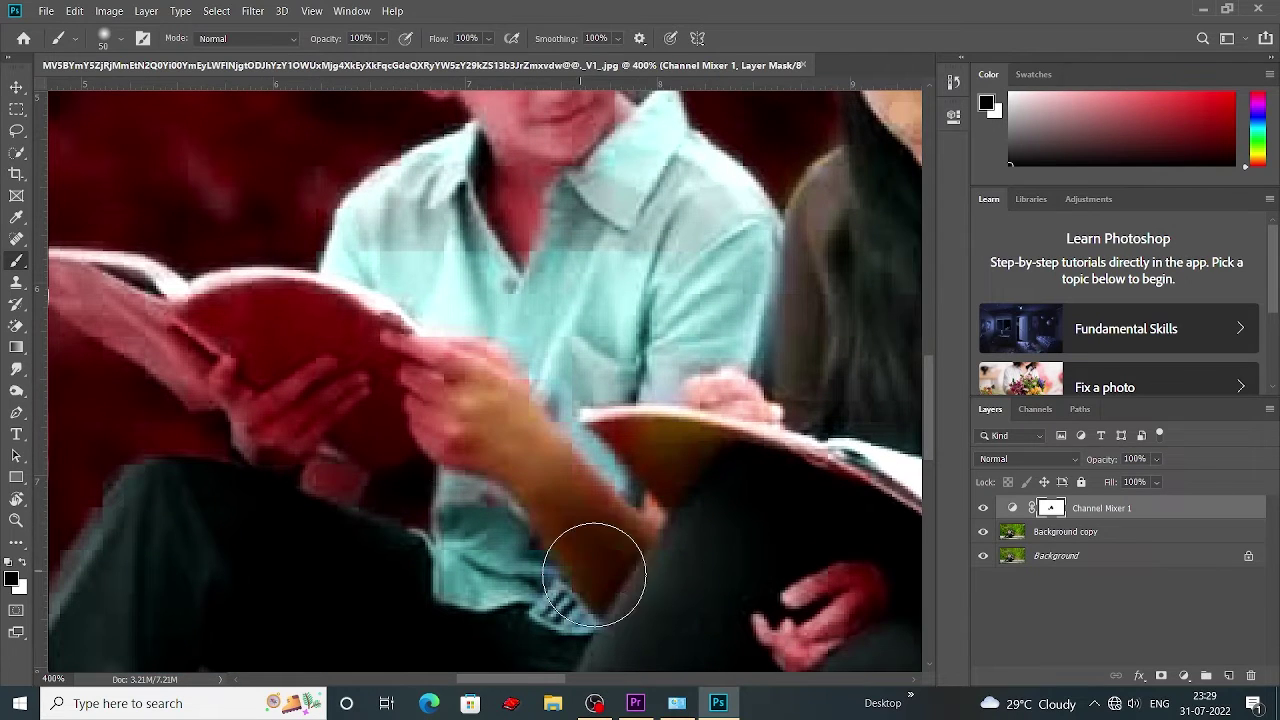
pyautogui.scroll(1, 620, 555)
pyautogui.scroll(2, 641, 538)
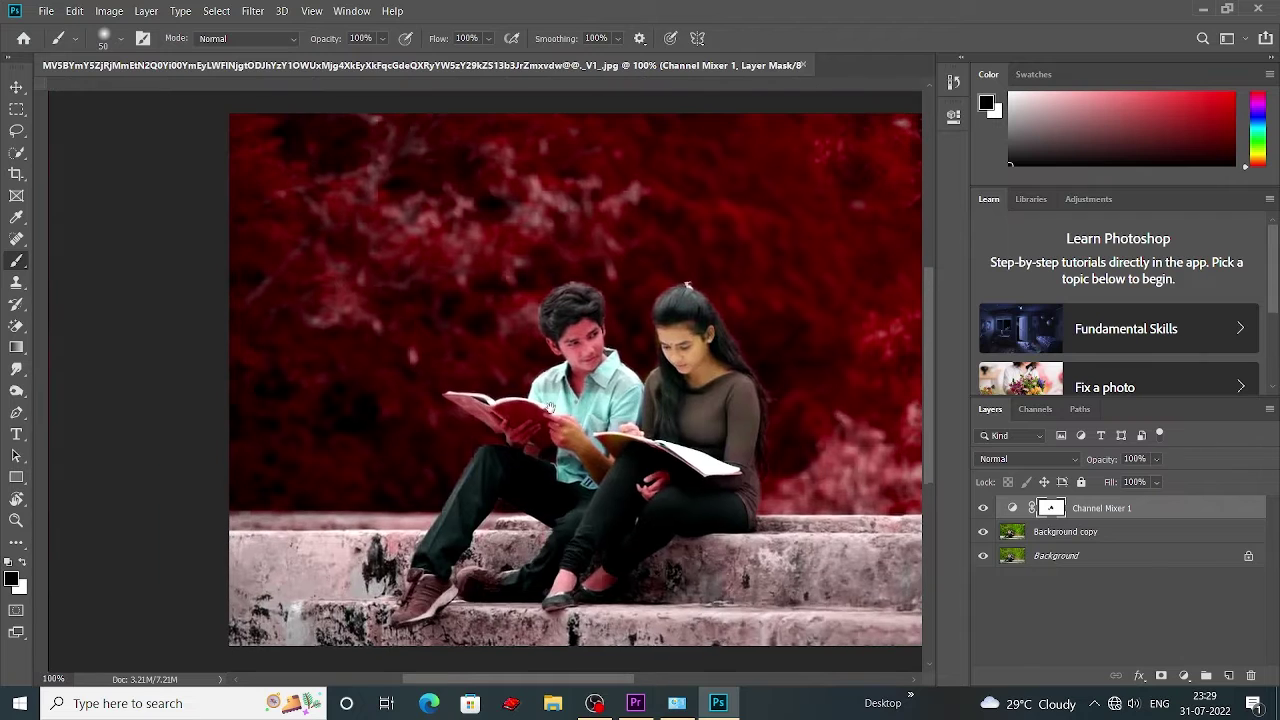
pyautogui.scroll(1, 641, 538)
pyautogui.hscroll(-1, 641, 538)
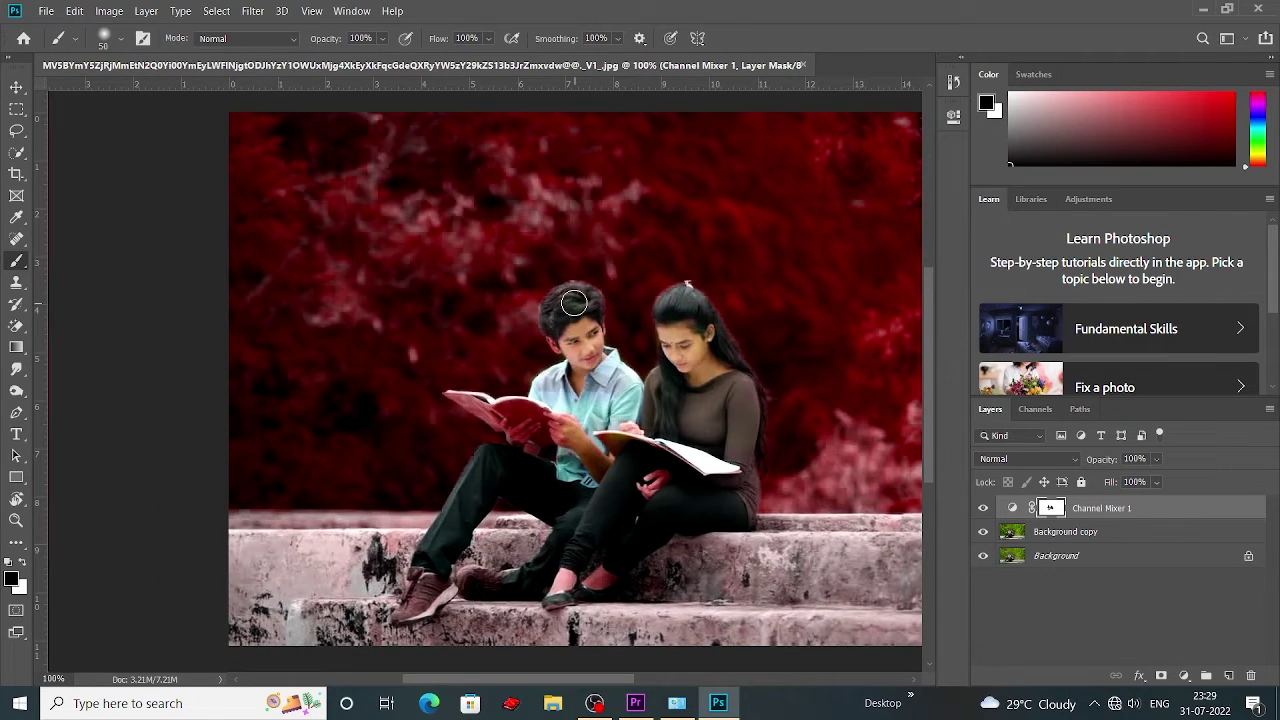
pyautogui.moveTo(561, 437); pyautogui.dragTo(515, 428)
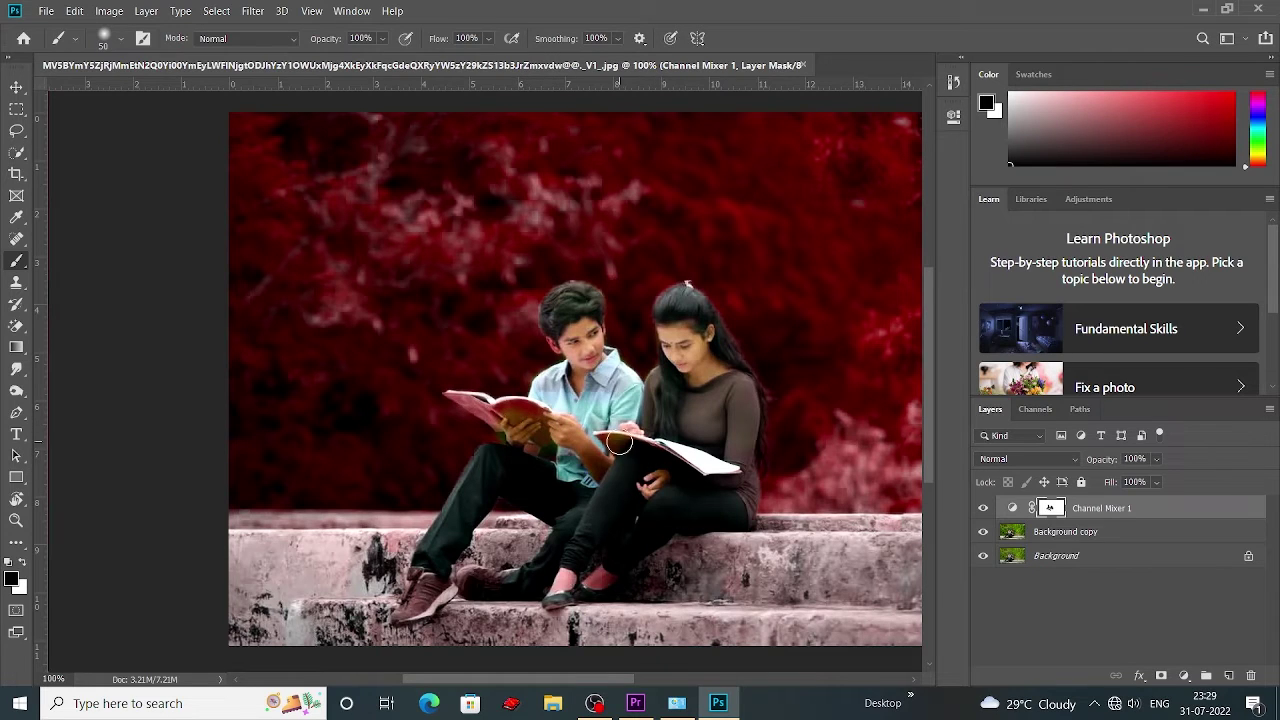
# - Undo the last book stroke and return to the Brush with a black foreground
pyautogui.press('p')
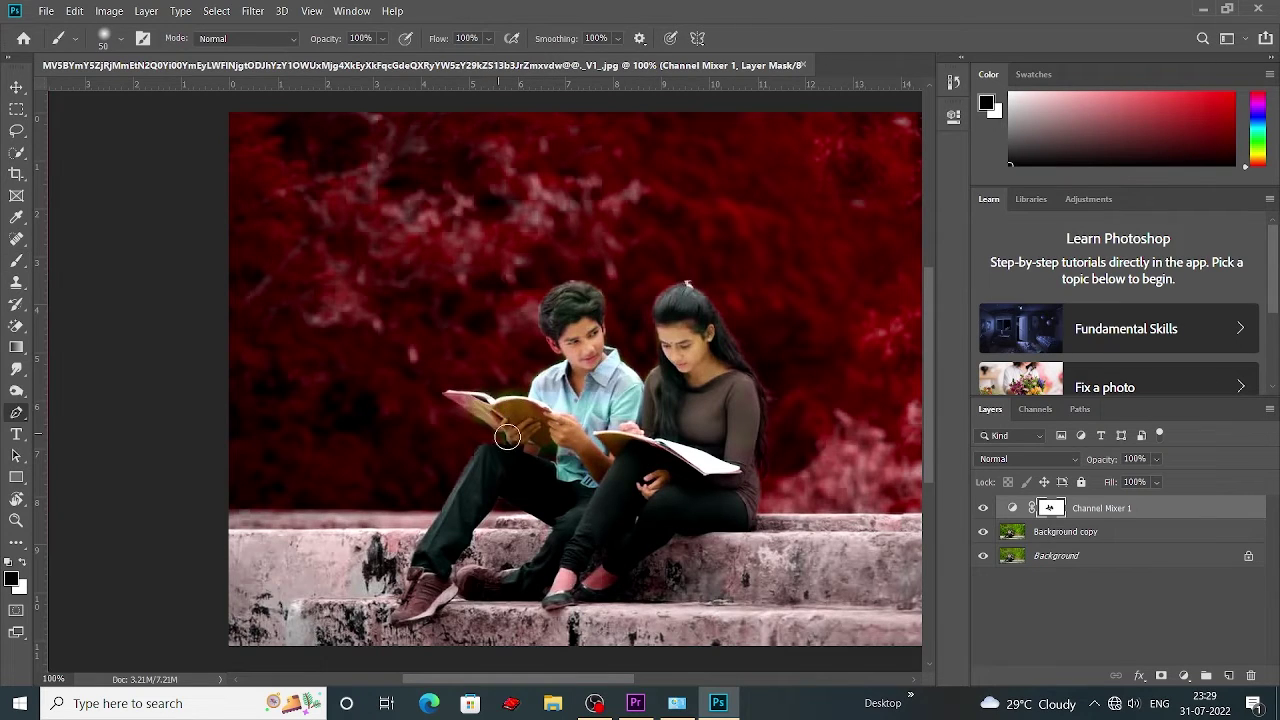
pyautogui.hotkey('ctrl', 'z')
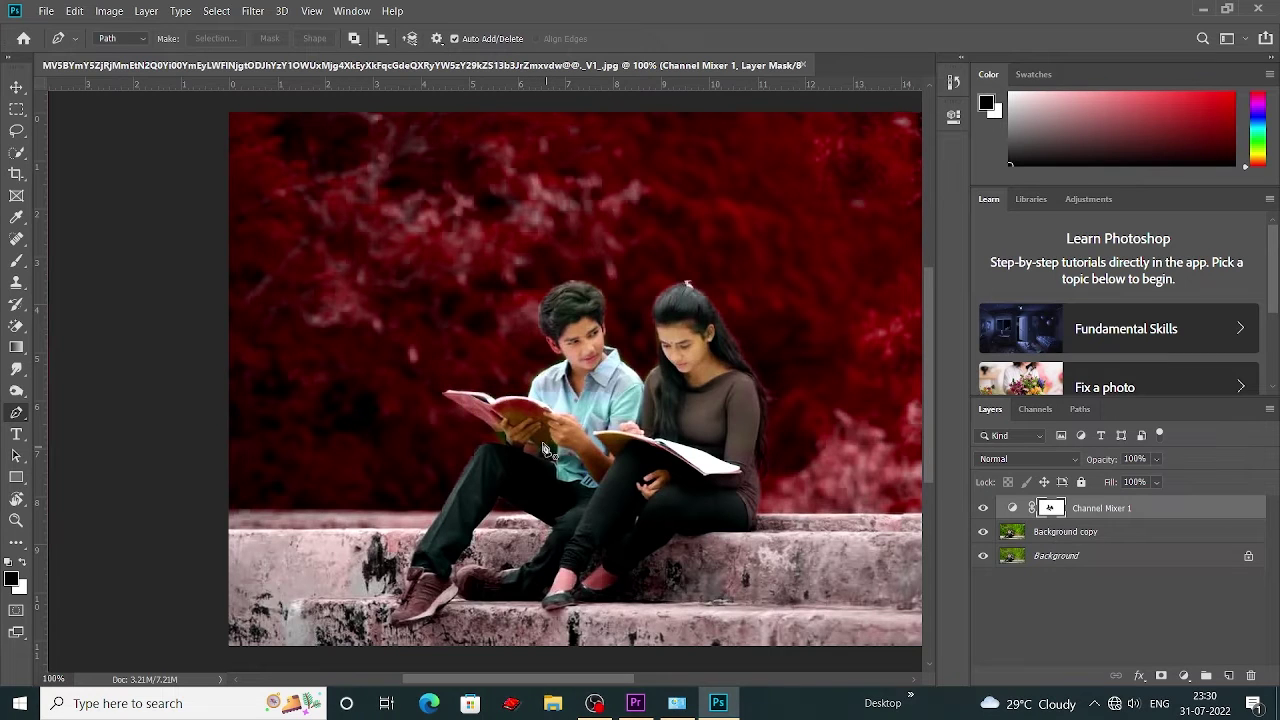
pyautogui.press('b')
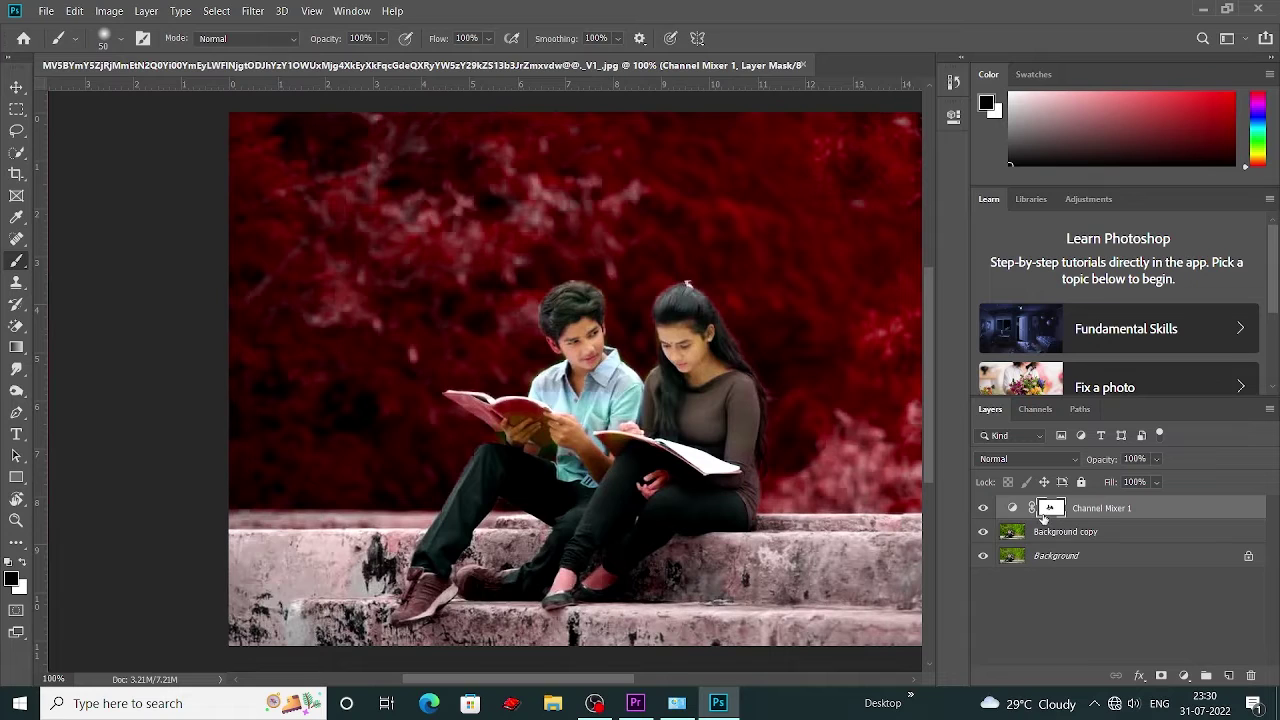
pyautogui.click(23, 563)
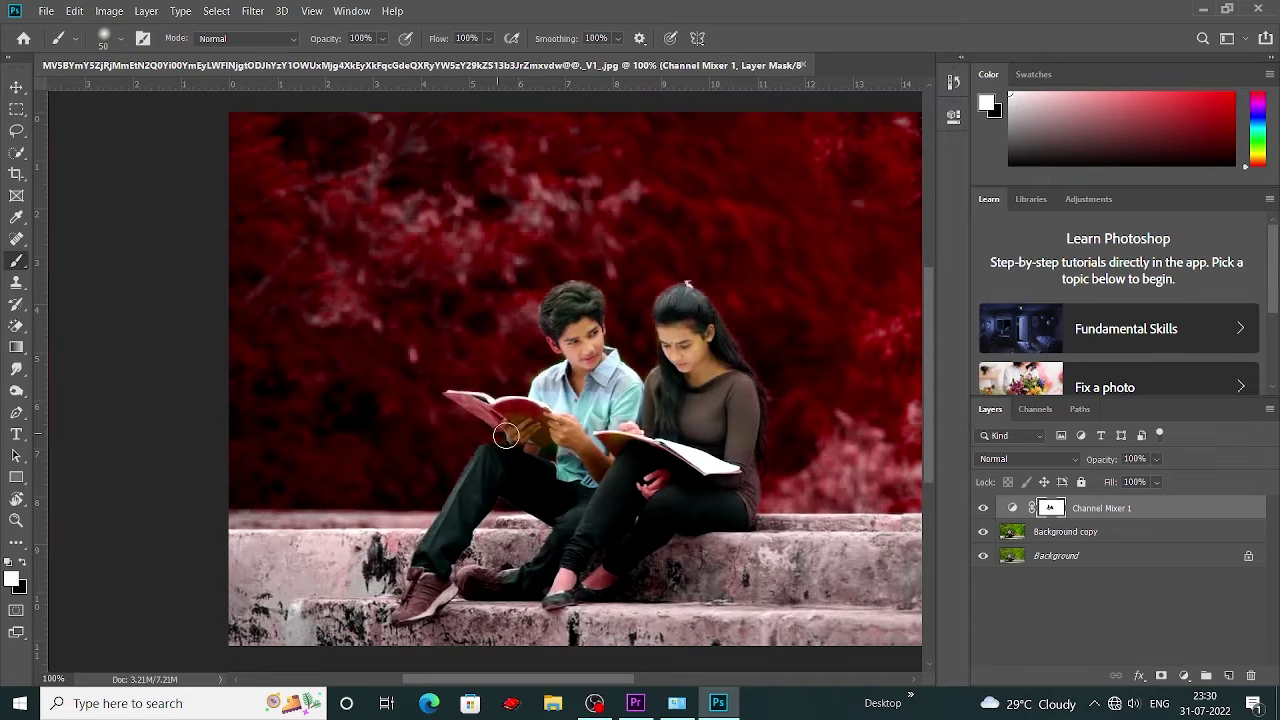
pyautogui.click(23, 564)
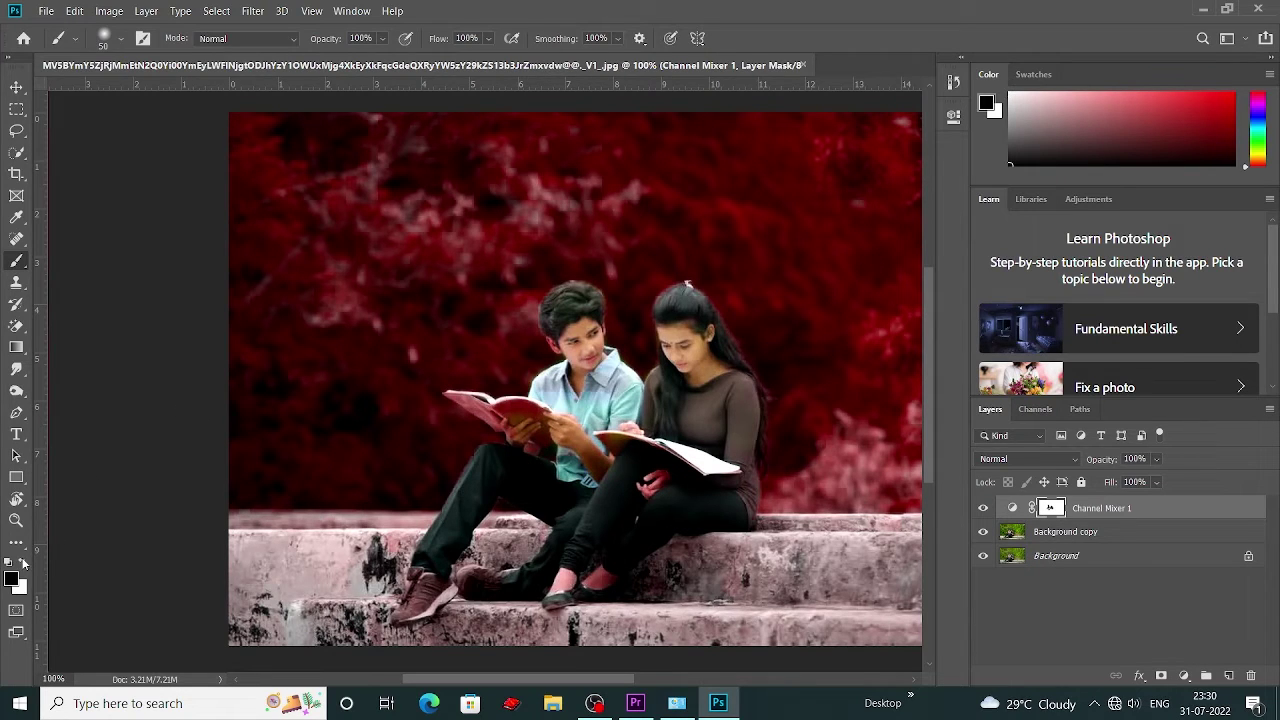
# - Paint the book's cover, corner and spine back to natural brown using varied brush sizes
pyautogui.scroll(2, 473, 430)
pyautogui.scroll(2, 473, 430)
pyautogui.press('[')
pyautogui.press('[')
pyautogui.press('[')
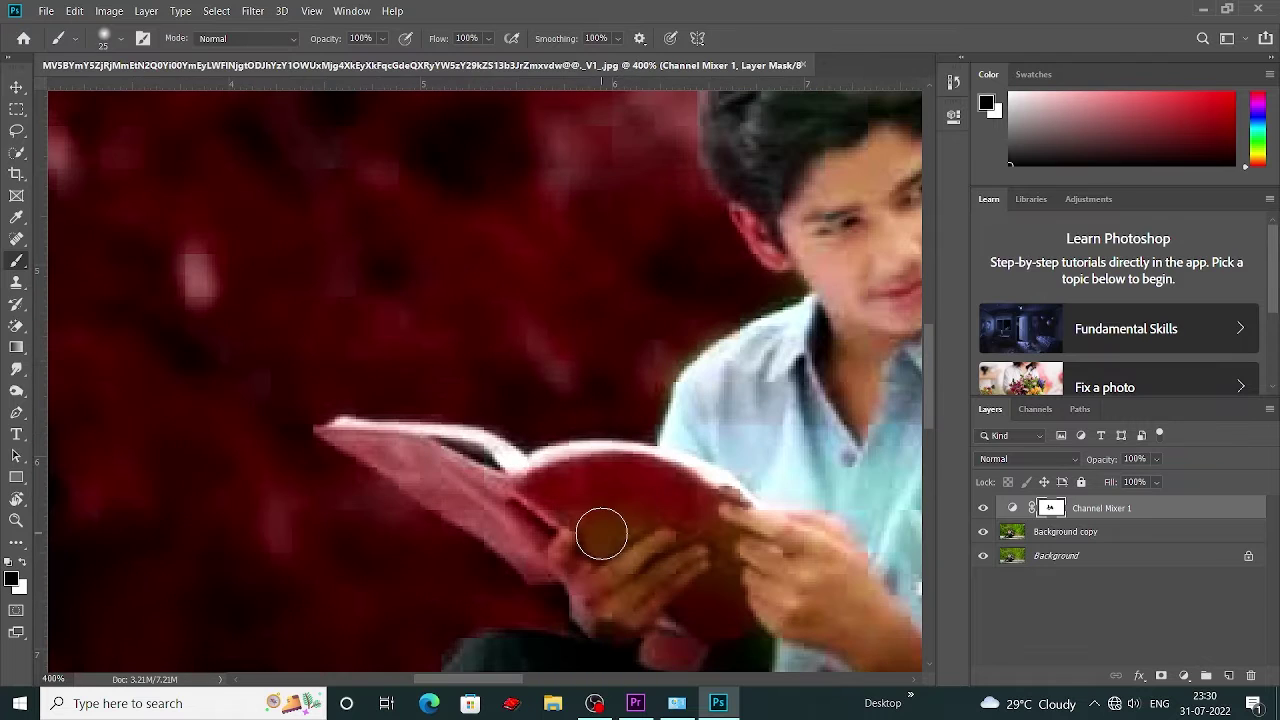
pyautogui.moveTo(586, 616)
pyautogui.mouseDown()
pyautogui.moveTo(551, 486)
pyautogui.moveTo(660, 500)
pyautogui.moveTo(470, 497)
pyautogui.moveTo(331, 440)
pyautogui.moveTo(500, 470)
pyautogui.moveTo(575, 580)
pyautogui.mouseUp()
pyautogui.press(']')
pyautogui.press(']')
pyautogui.press(']')
pyautogui.press('[')
pyautogui.press('[')
pyautogui.press('[')
pyautogui.press(']')
pyautogui.press(']')
pyautogui.press(']')
pyautogui.scroll(-2, 600, 545)
pyautogui.scroll(-1, 430, 480)
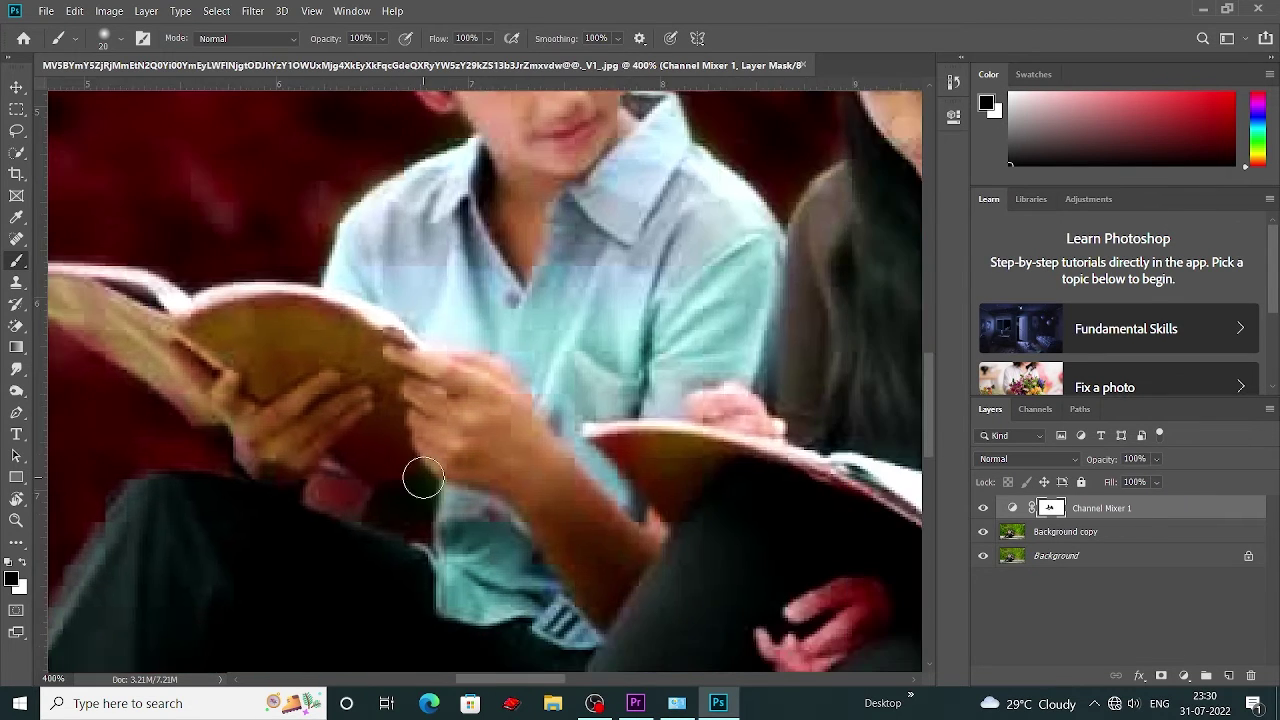
pyautogui.scroll(-1, 423, 484)
pyautogui.scroll(-1, 423, 484)
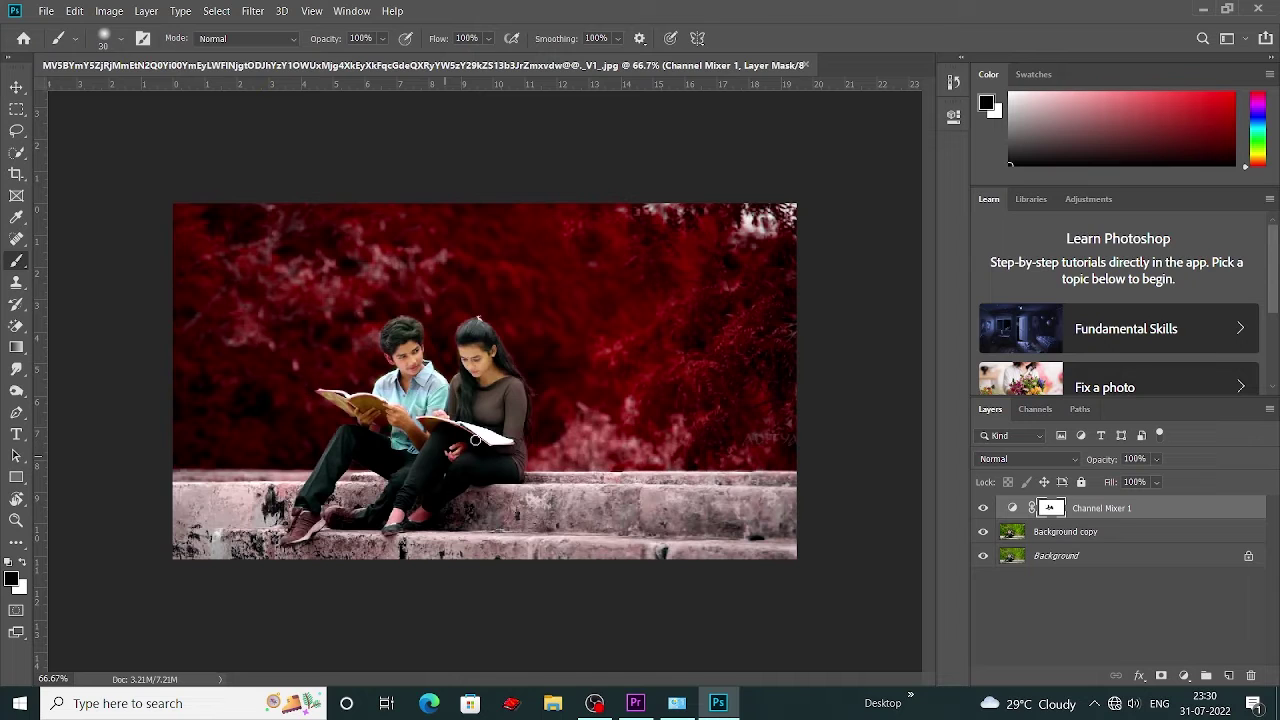
# - Merge Channel Mixer 1 and Background copy into a single layer
pyautogui.click(16, 87)
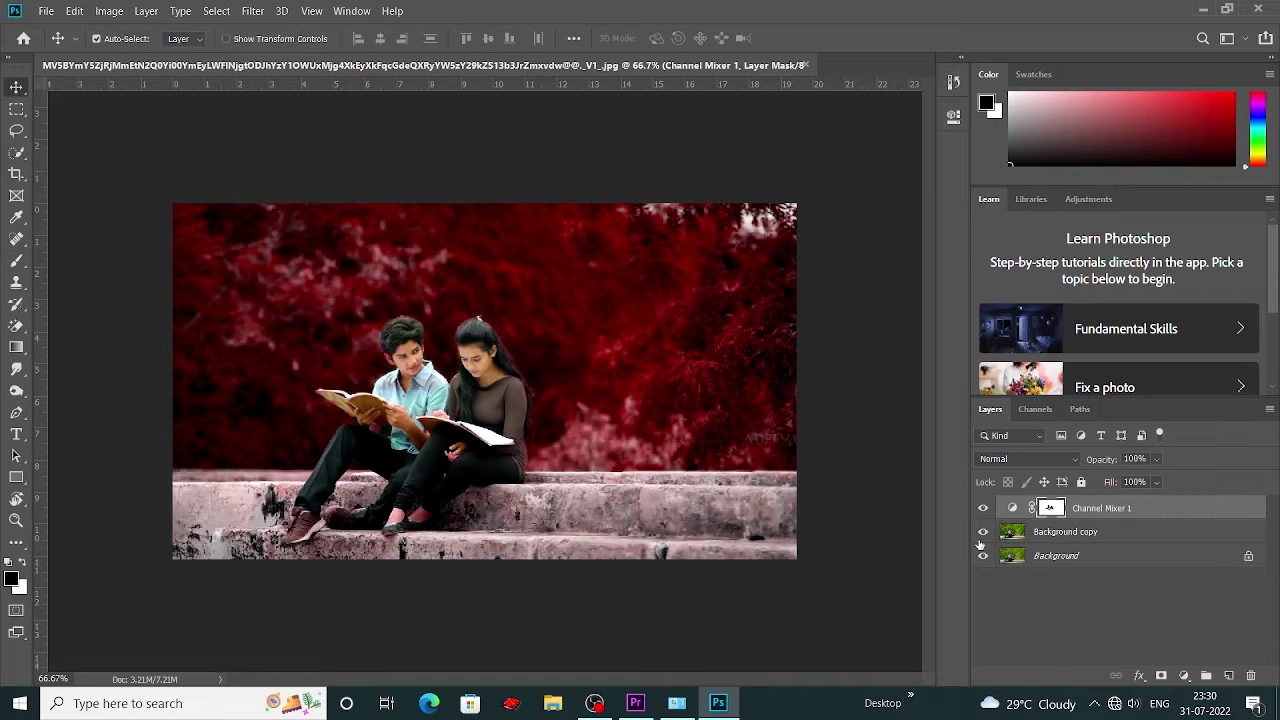
pyautogui.click(1072, 533)
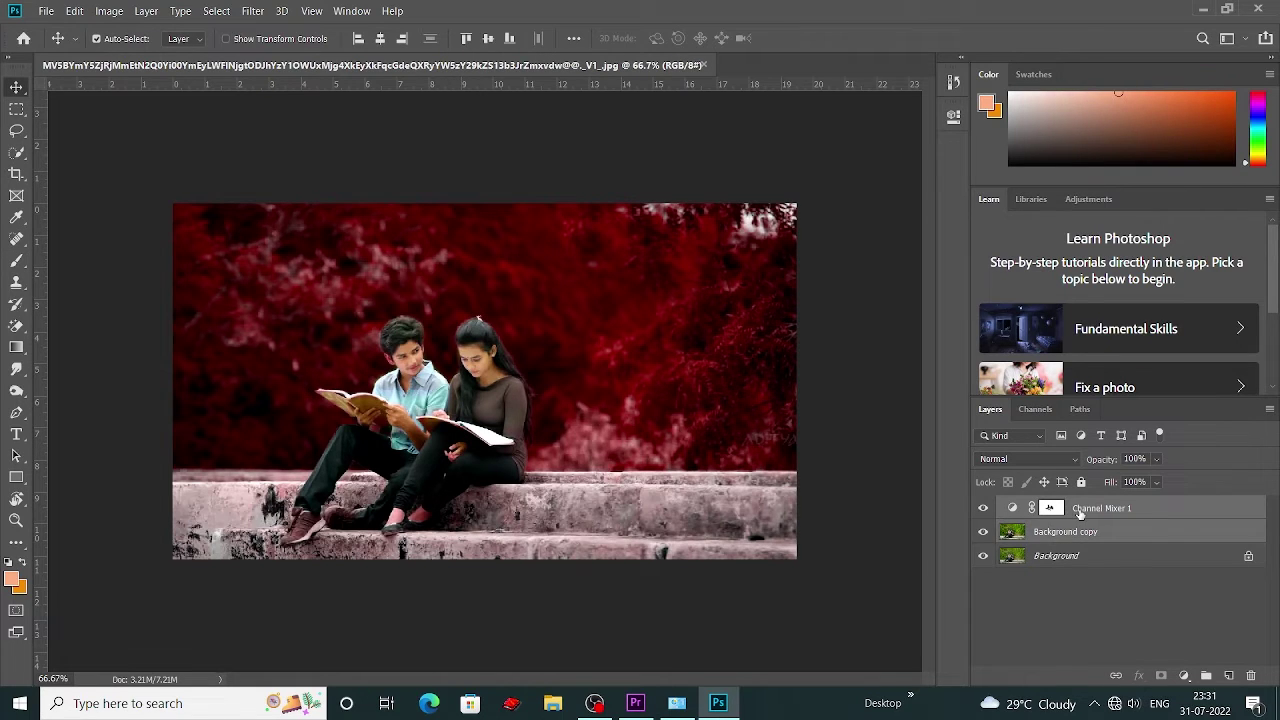
pyautogui.rightClick(1079, 513)
pyautogui.click(948, 478)
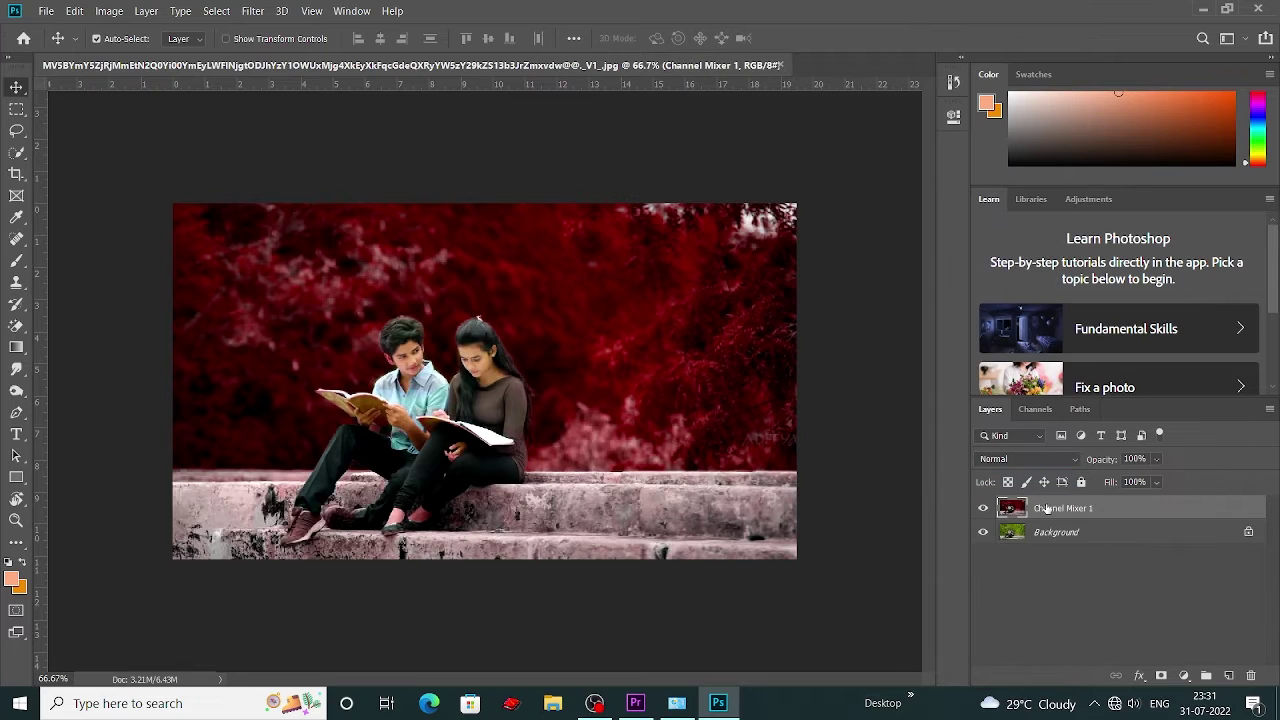
# - Launch Filter > Camera Raw Filter and dismiss the GPU warning
pyautogui.click(252, 11)
pyautogui.click(330, 104)
pyautogui.click(770, 418)
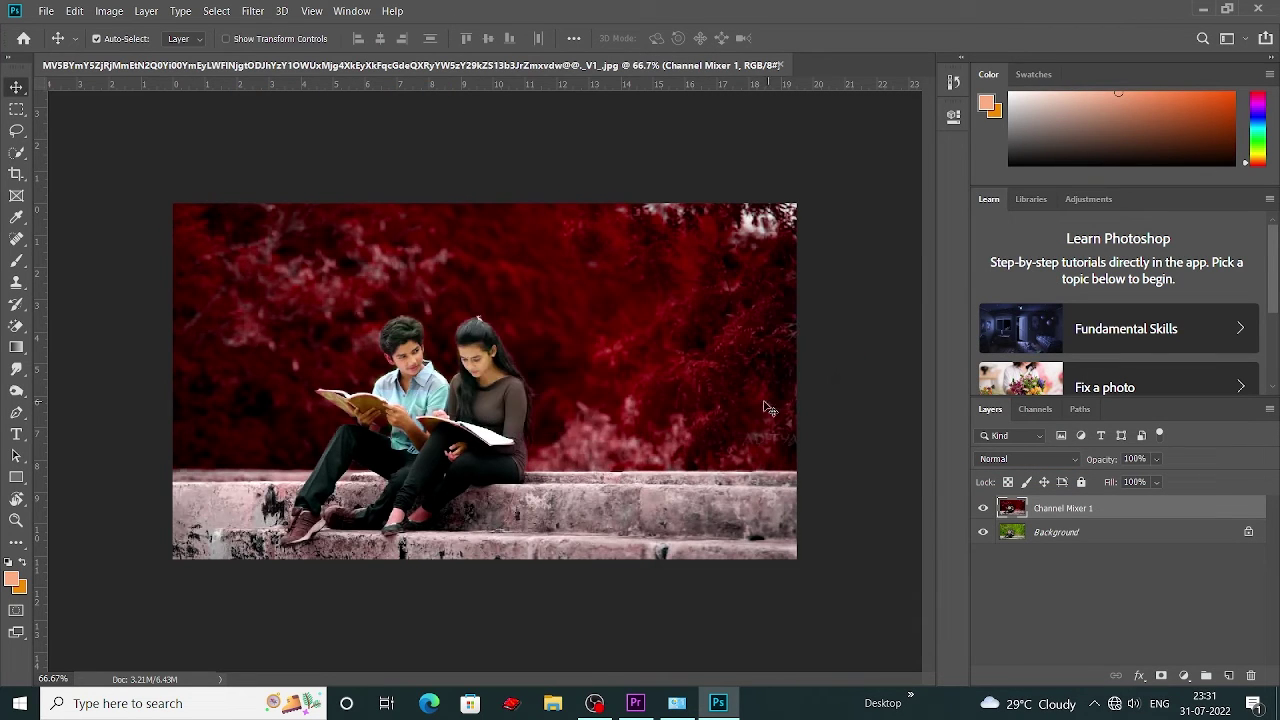
pyautogui.click(252, 11)
# - In Camera Raw, pull the red tone curve down slightly to add teal
pyautogui.click(300, 103)
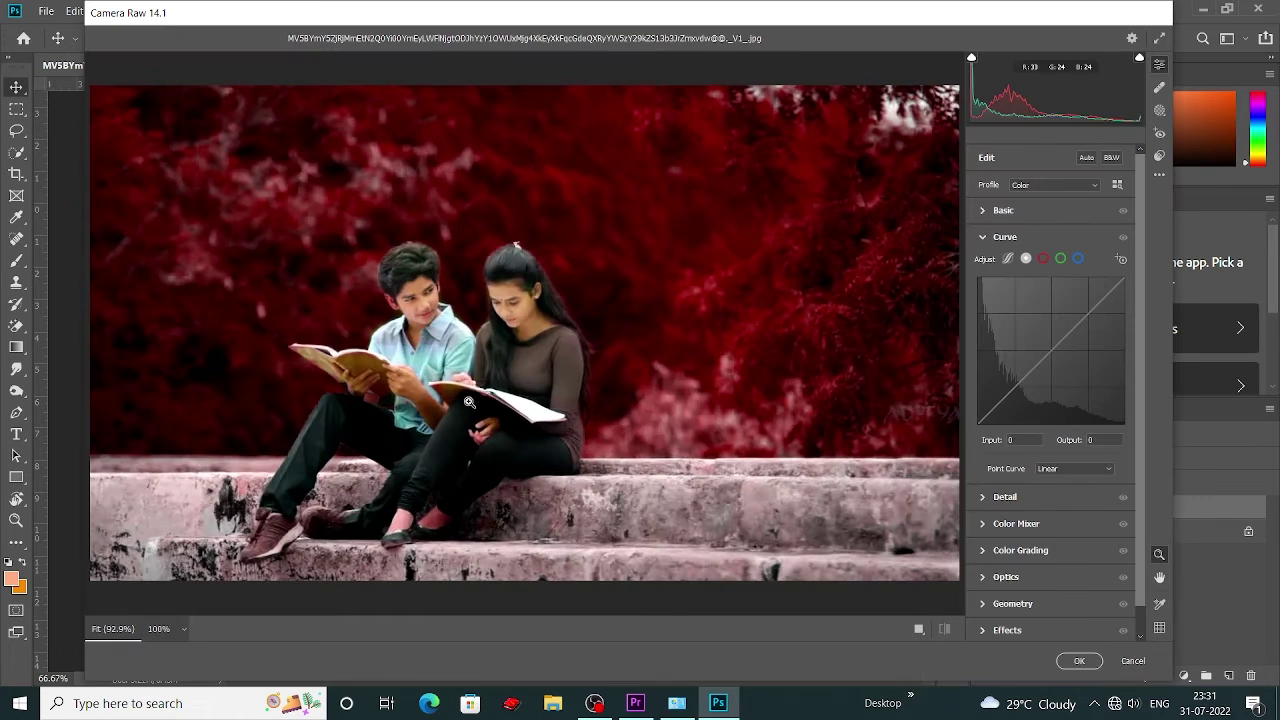
pyautogui.click(1043, 258)
pyautogui.moveTo(1053, 349); pyautogui.dragTo(1053, 357)
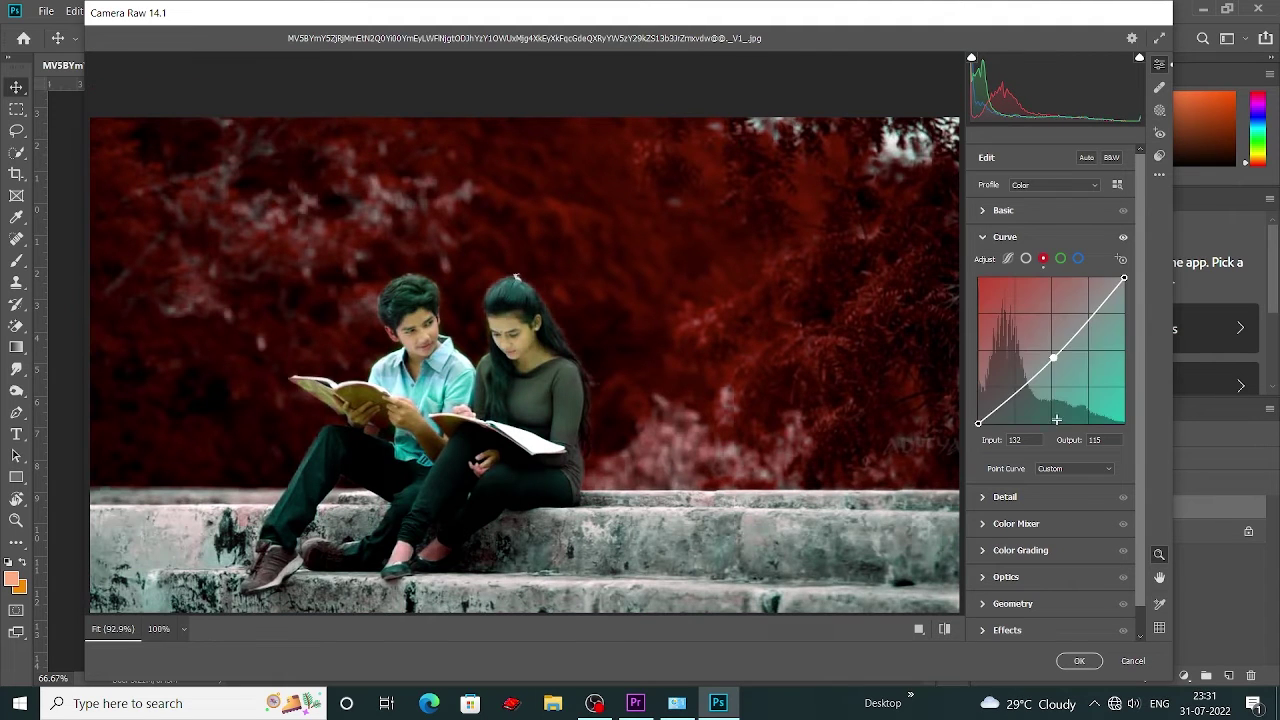
# - In the Color Mixer, desaturate and darken the reds, boost the oranges, and apply
pyautogui.click(985, 527)
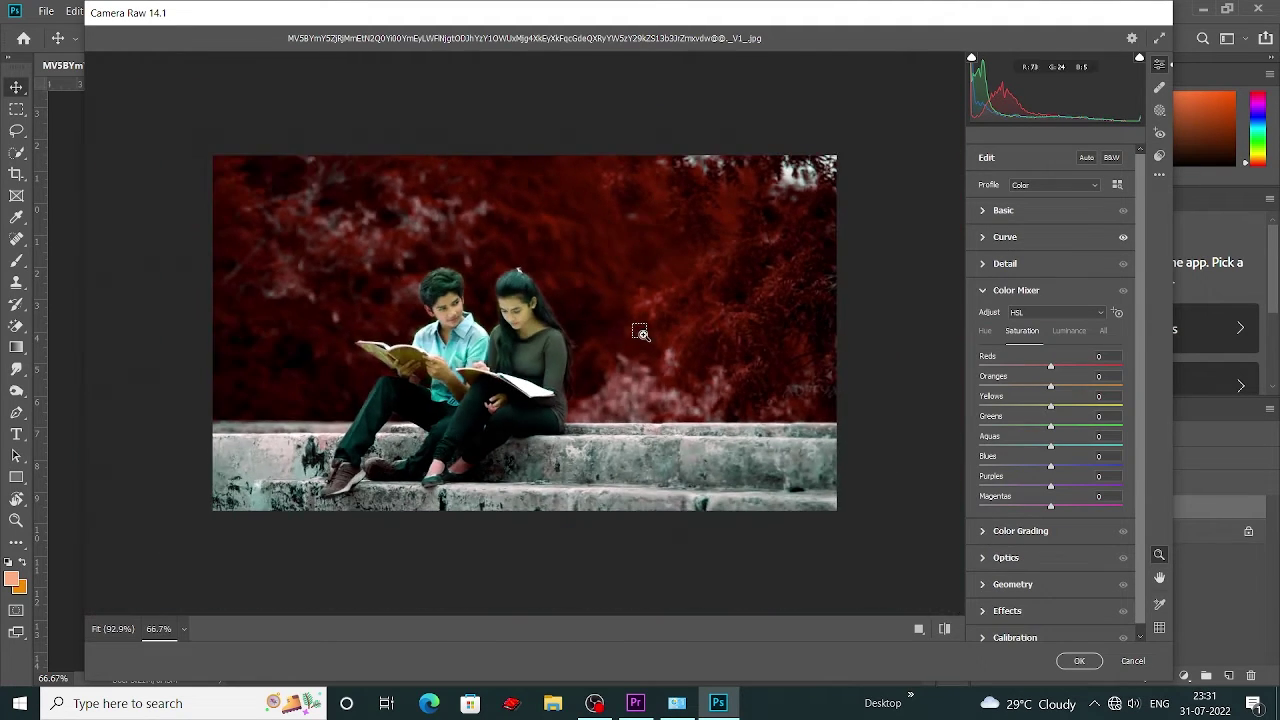
pyautogui.hotkey('ctrl', '-')
pyautogui.moveTo(1052, 388)
pyautogui.mouseDown()
pyautogui.moveTo(1086, 386)
pyautogui.moveTo(1008, 366)
pyautogui.mouseUp()
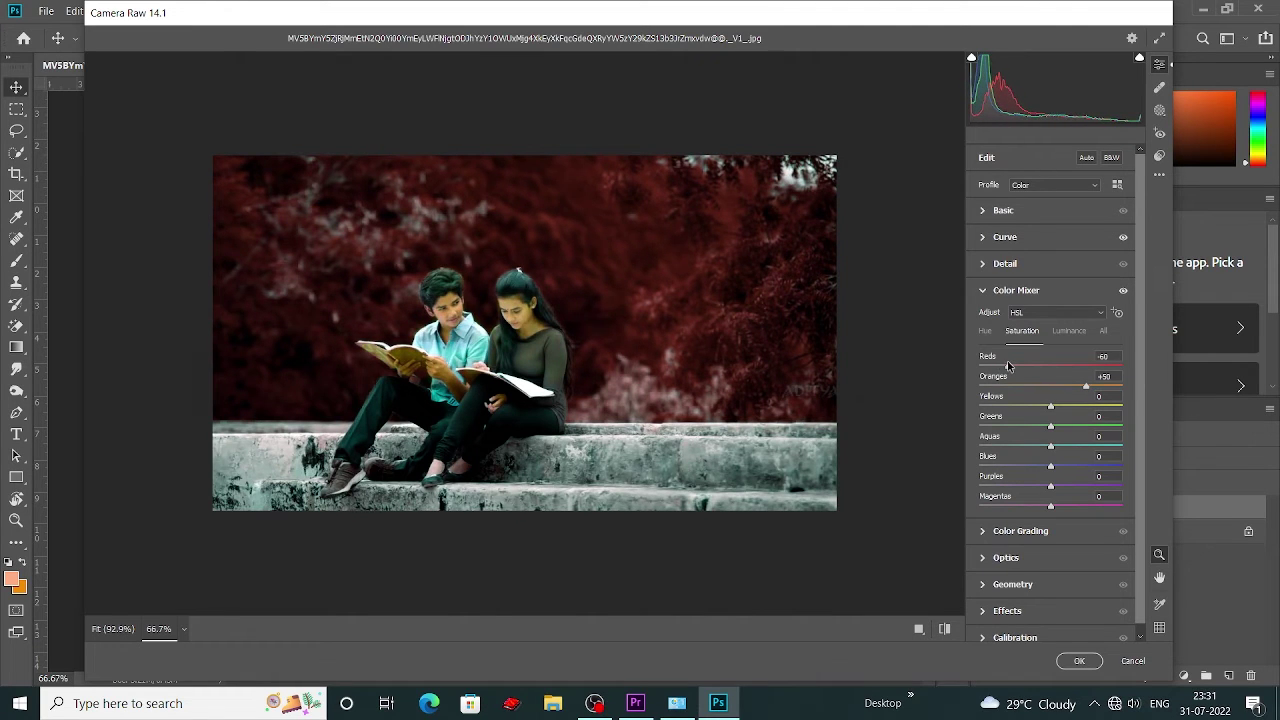
pyautogui.moveTo(1086, 386)
pyautogui.mouseDown()
pyautogui.moveTo(1103, 387)
pyautogui.moveTo(1050, 405)
pyautogui.moveTo(1078, 434)
pyautogui.mouseUp()
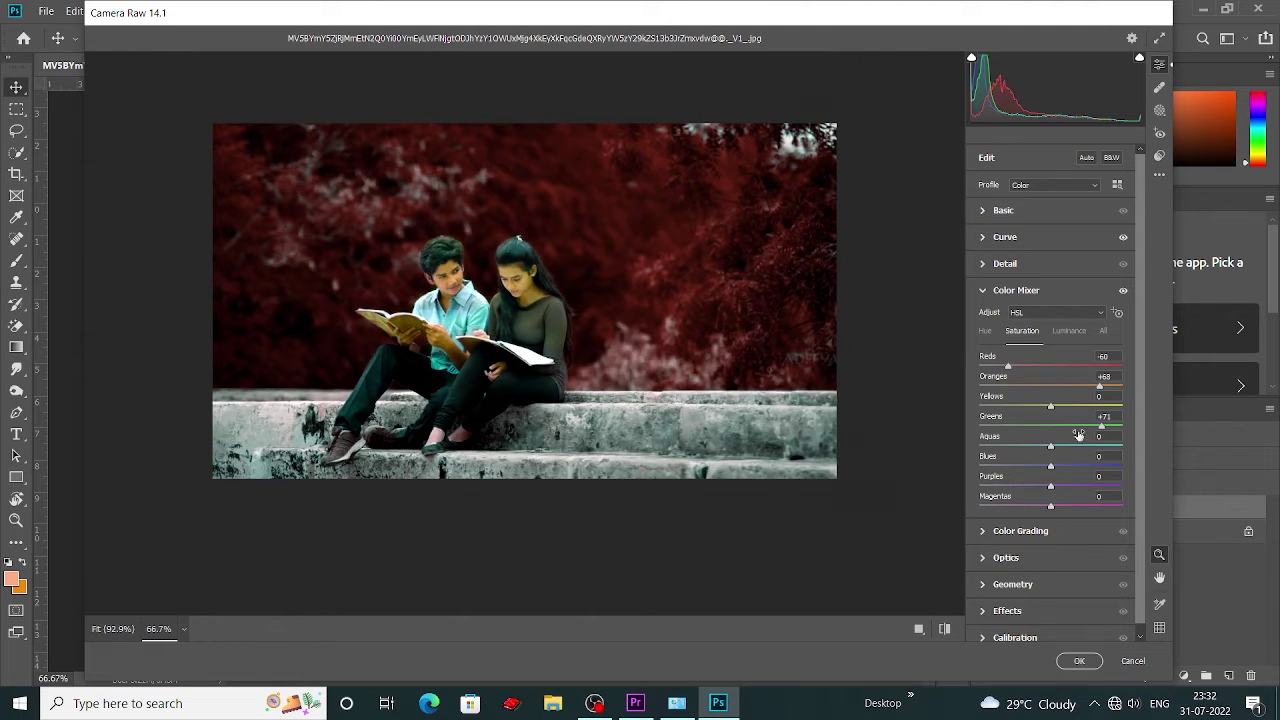
pyautogui.scroll(-1, 1078, 434)
pyautogui.click(1067, 321)
pyautogui.moveTo(1050, 356)
pyautogui.mouseDown()
pyautogui.moveTo(1038, 357)
pyautogui.moveTo(1089, 377)
pyautogui.mouseUp()
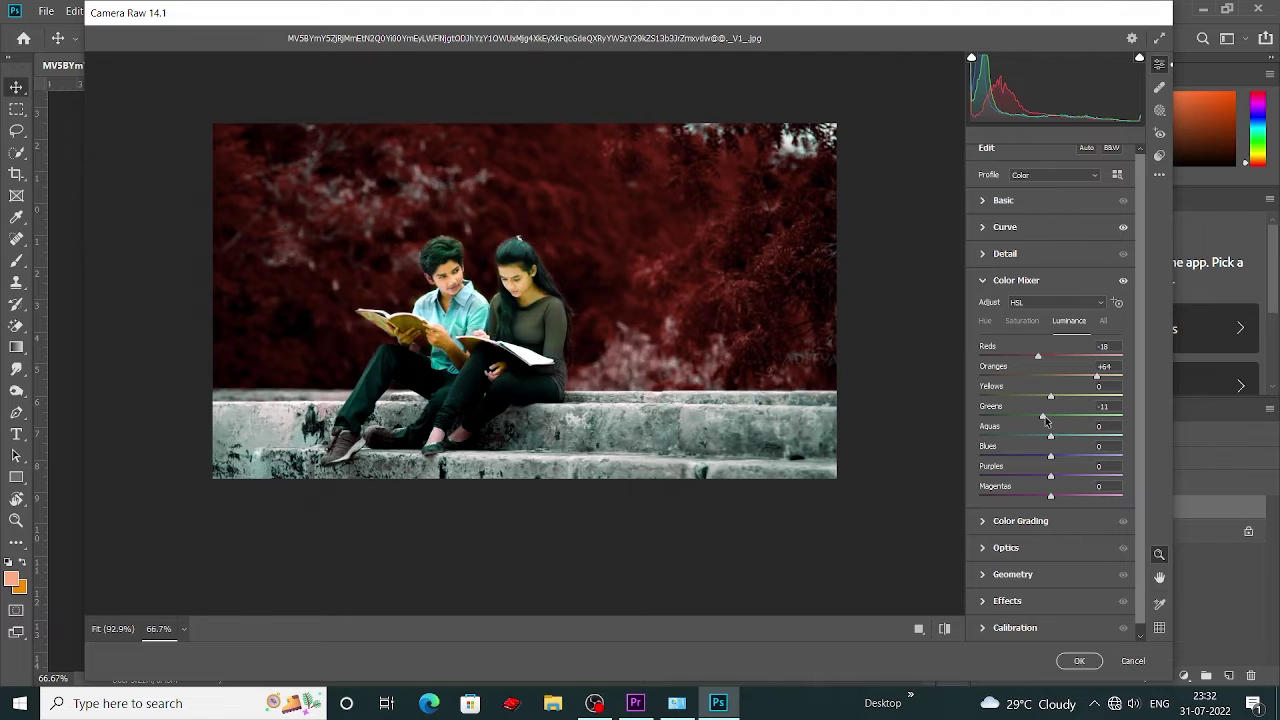
pyautogui.click(1079, 661)
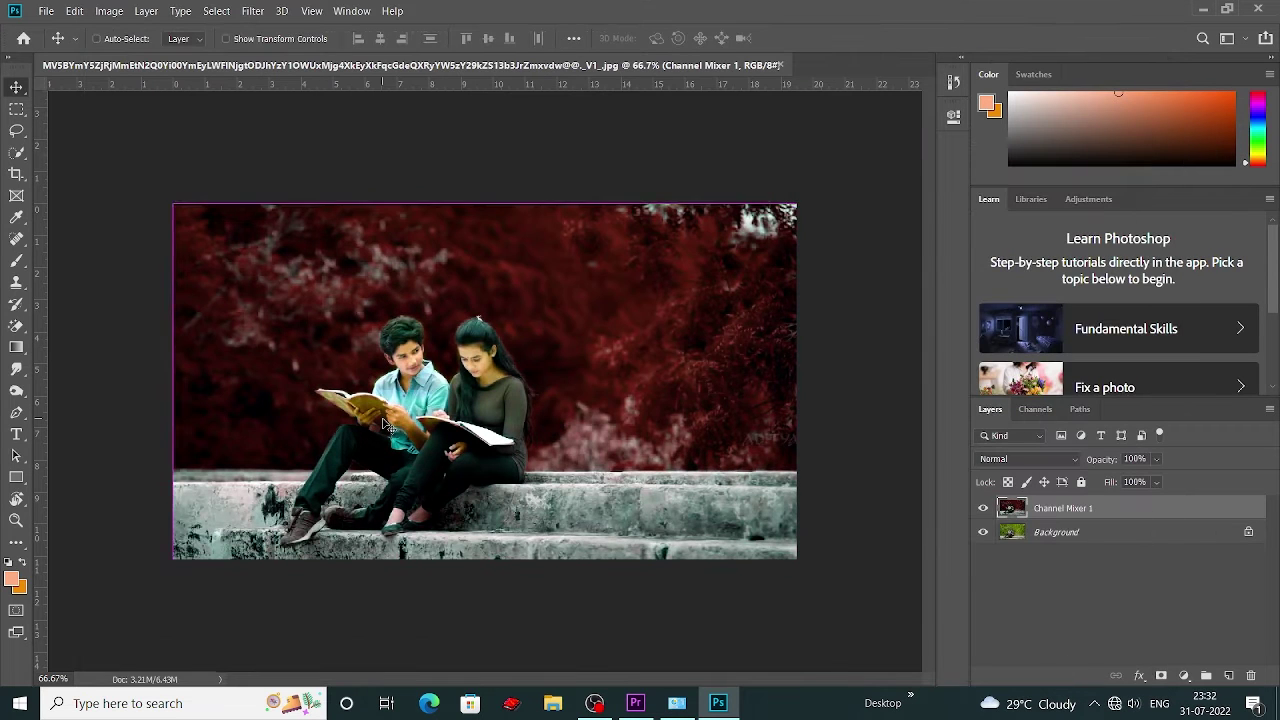
# - Add a mask to Channel Mixer 1 and paint the girl's and boy's faces natural again
pyautogui.scroll(2, 383, 425)
pyautogui.click(1161, 676)
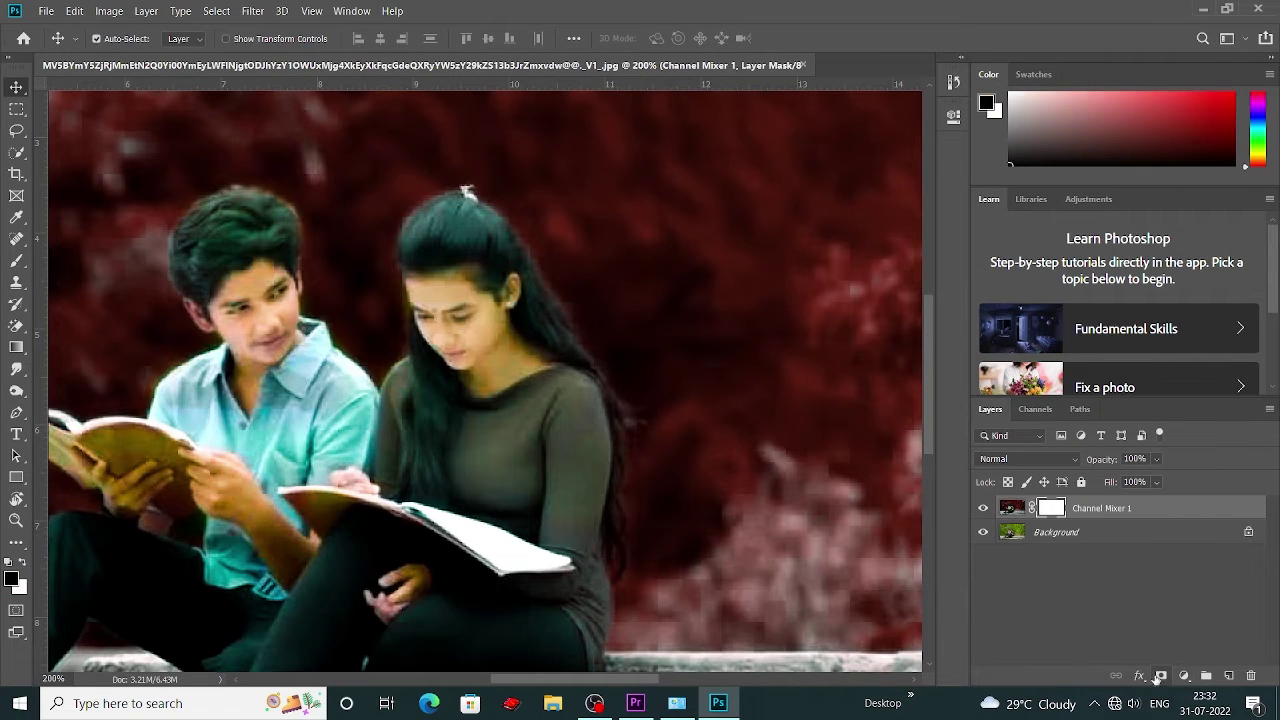
pyautogui.press('b')
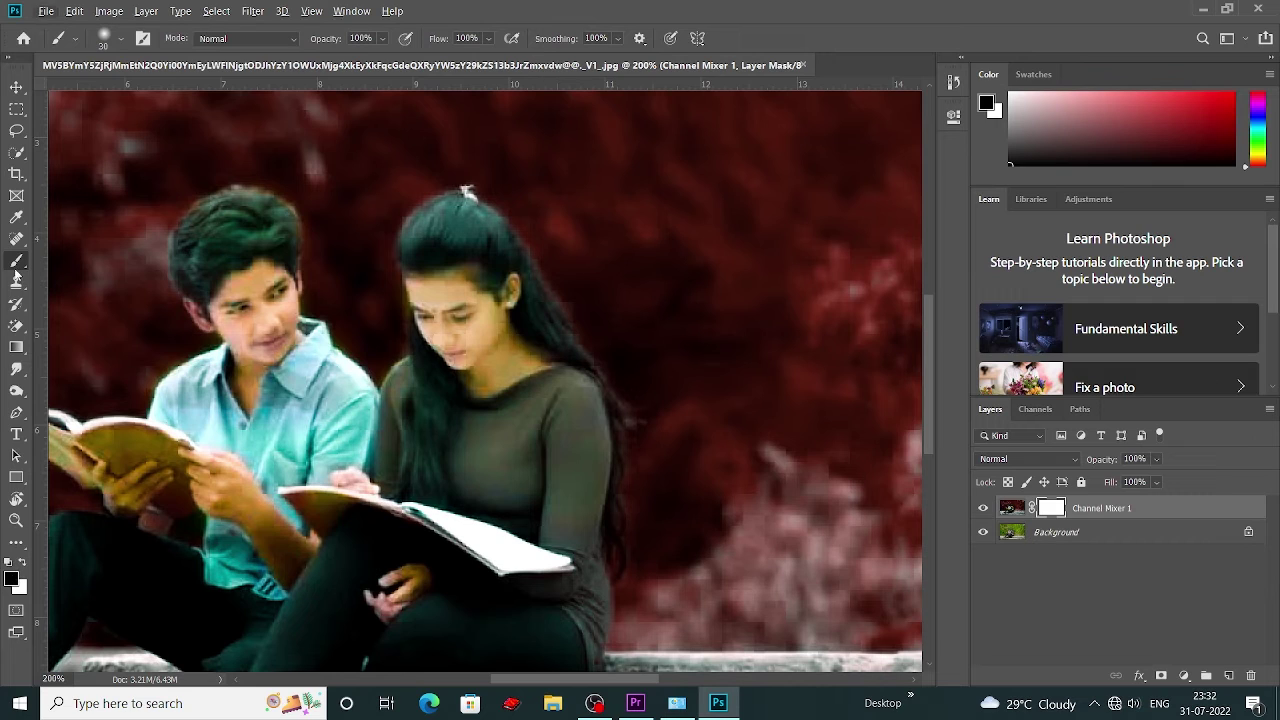
pyautogui.moveTo(466, 290)
pyautogui.mouseDown()
pyautogui.moveTo(489, 350)
pyautogui.moveTo(449, 302)
pyautogui.moveTo(490, 330)
pyautogui.moveTo(500, 385)
pyautogui.moveTo(458, 310)
pyautogui.mouseUp()
pyautogui.press(']')
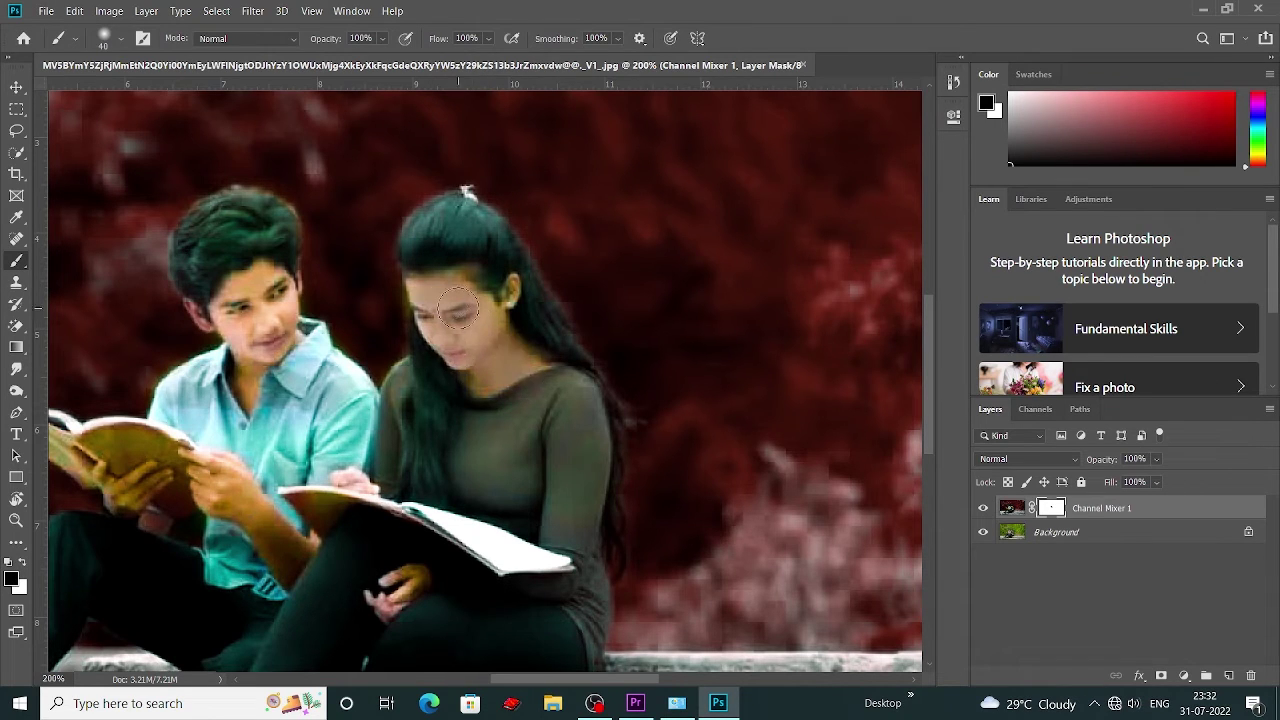
pyautogui.hscroll(-3, 479, 382)
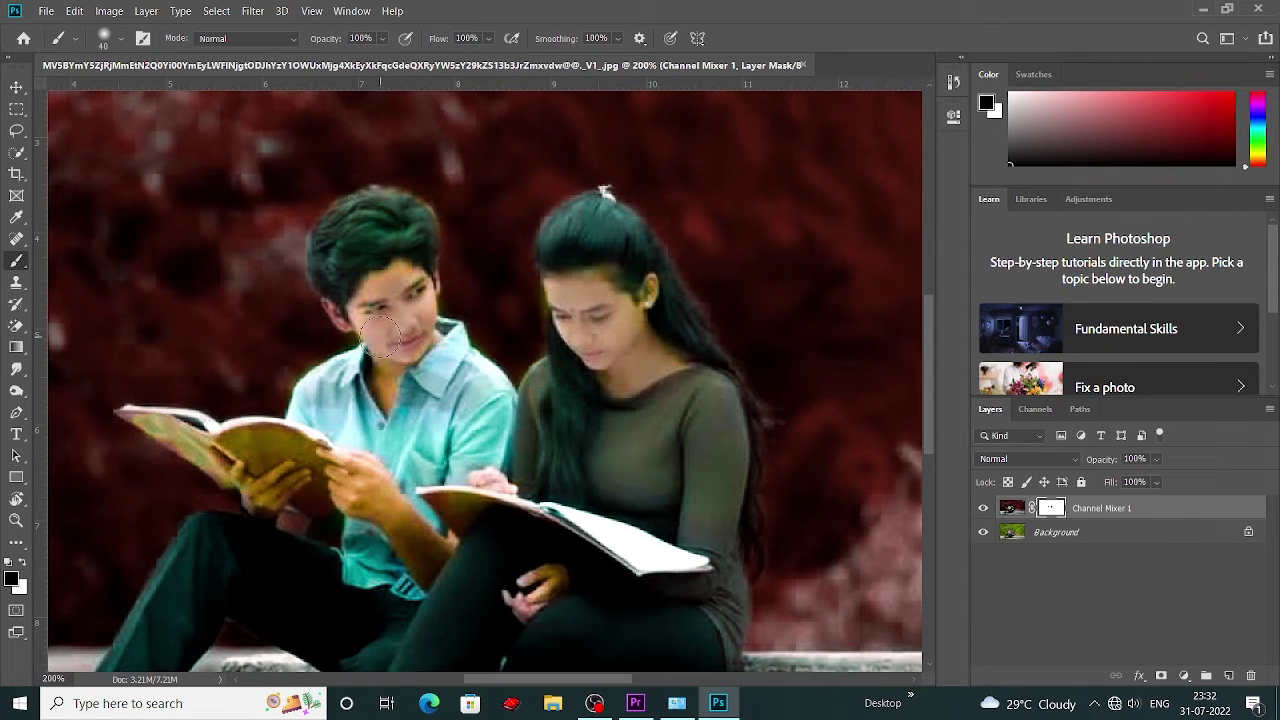
pyautogui.moveTo(388, 280)
pyautogui.mouseDown()
pyautogui.moveTo(410, 352)
pyautogui.moveTo(424, 560)
pyautogui.moveTo(633, 454)
pyautogui.moveTo(566, 424)
pyautogui.moveTo(478, 467)
pyautogui.moveTo(553, 447)
pyautogui.mouseUp()
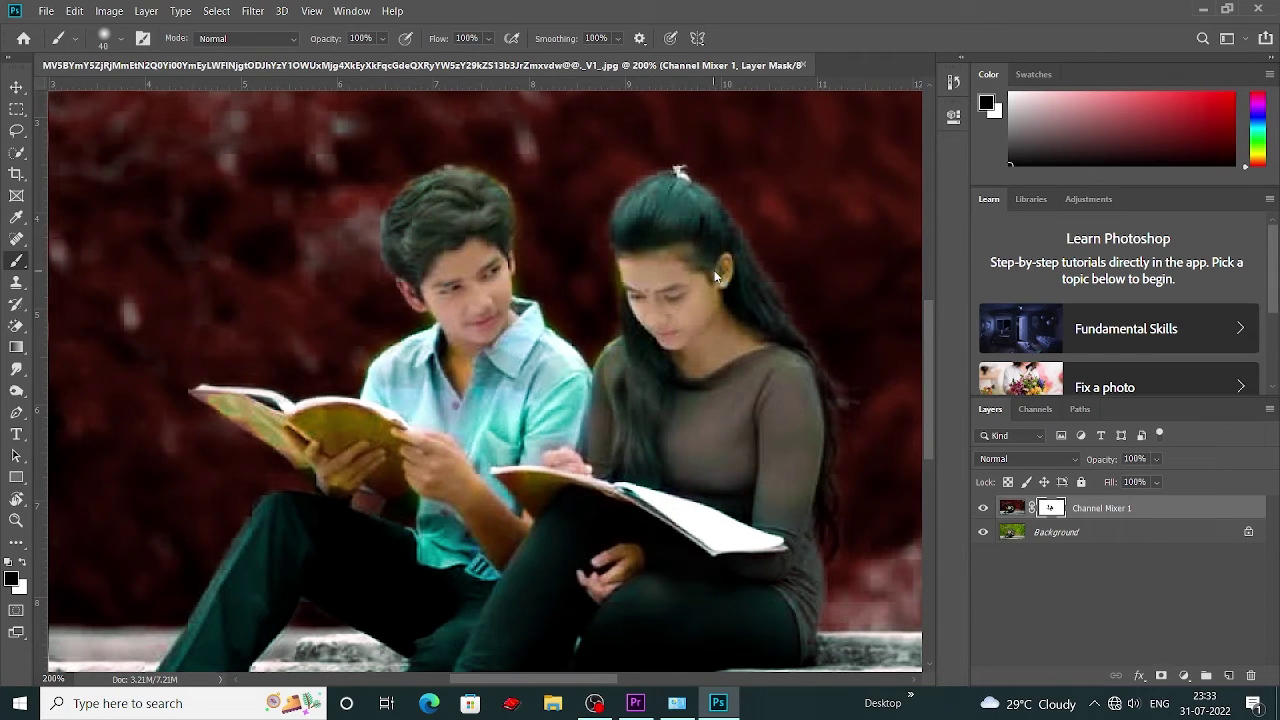
# - Extend the mask over the boy's legs and the girl's hands and legs, then zoom out
pyautogui.moveTo(617, 367); pyautogui.dragTo(629, 314)
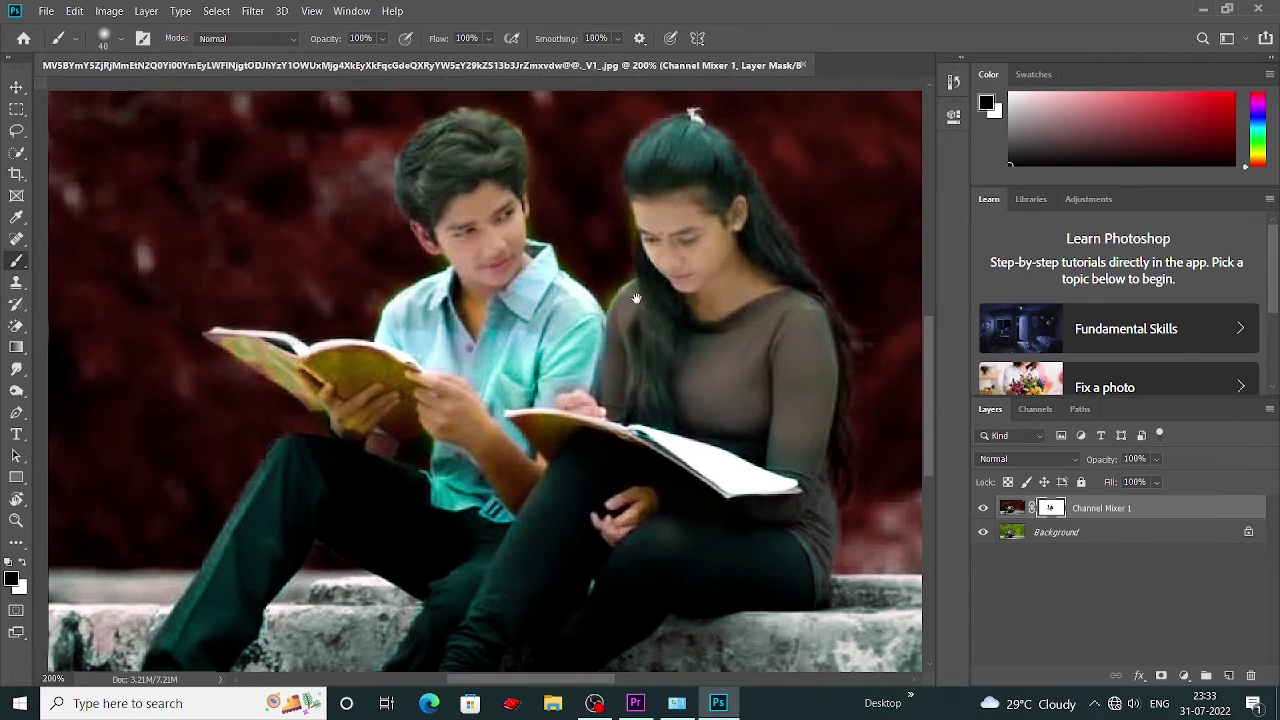
pyautogui.moveTo(497, 352)
pyautogui.mouseDown()
pyautogui.moveTo(525, 300)
pyautogui.moveTo(563, 314)
pyautogui.mouseUp()
pyautogui.moveTo(311, 491); pyautogui.dragTo(391, 391)
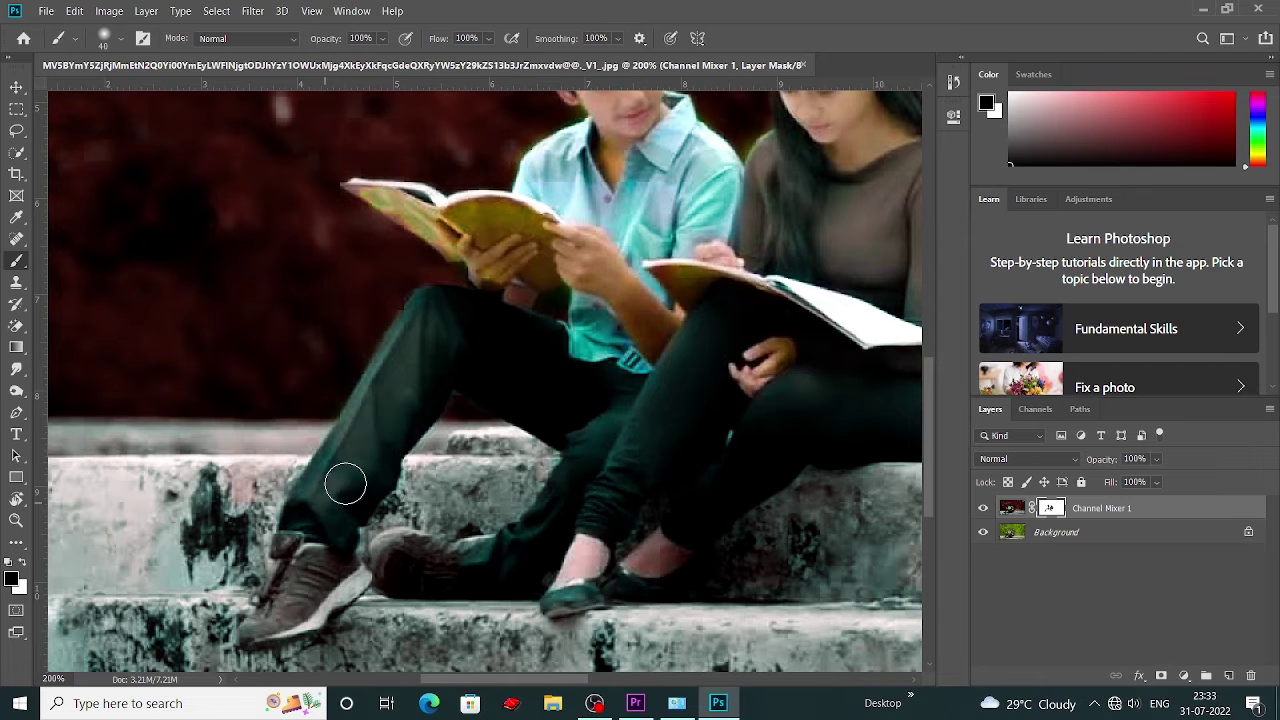
pyautogui.hotkey('ctrl', 'r')
pyautogui.moveTo(520, 373); pyautogui.dragTo(422, 378)
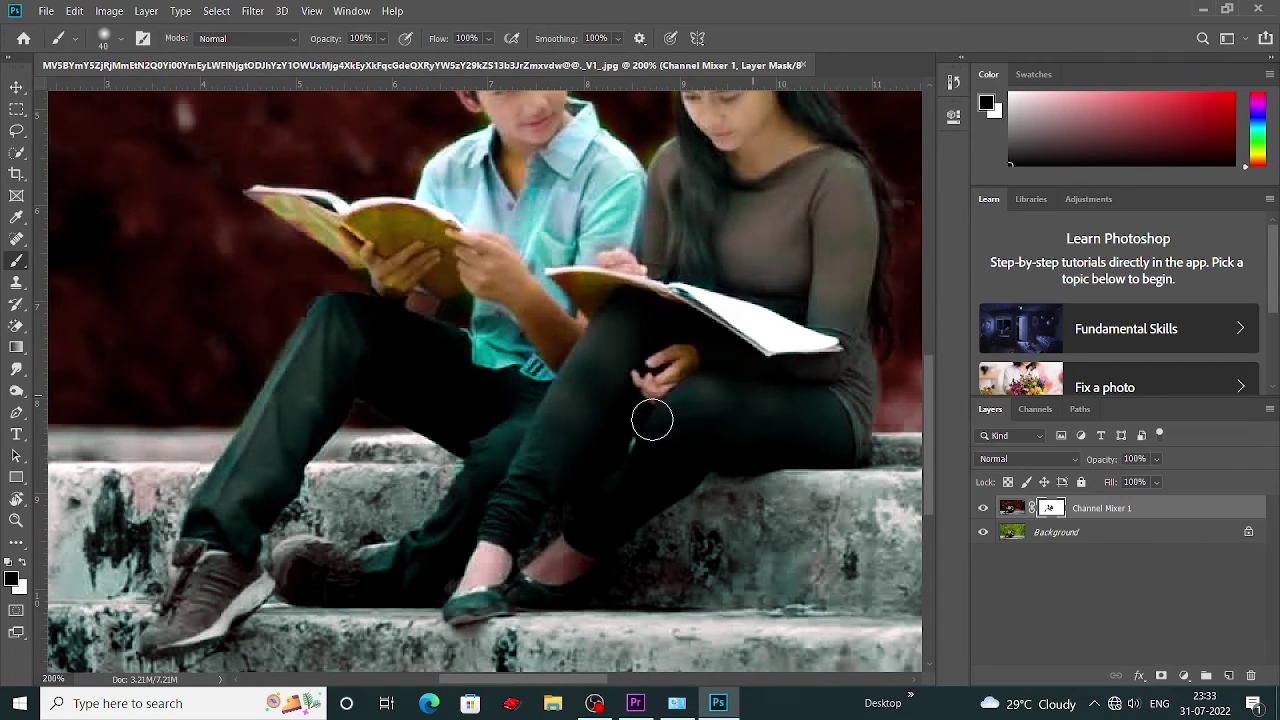
pyautogui.hotkey('ctrl', '-')
pyautogui.hotkey('ctrl', '-')
# - Duplicate the Channel Mixer 1 layer, cancelling the merge-down mask warning
pyautogui.press('v')
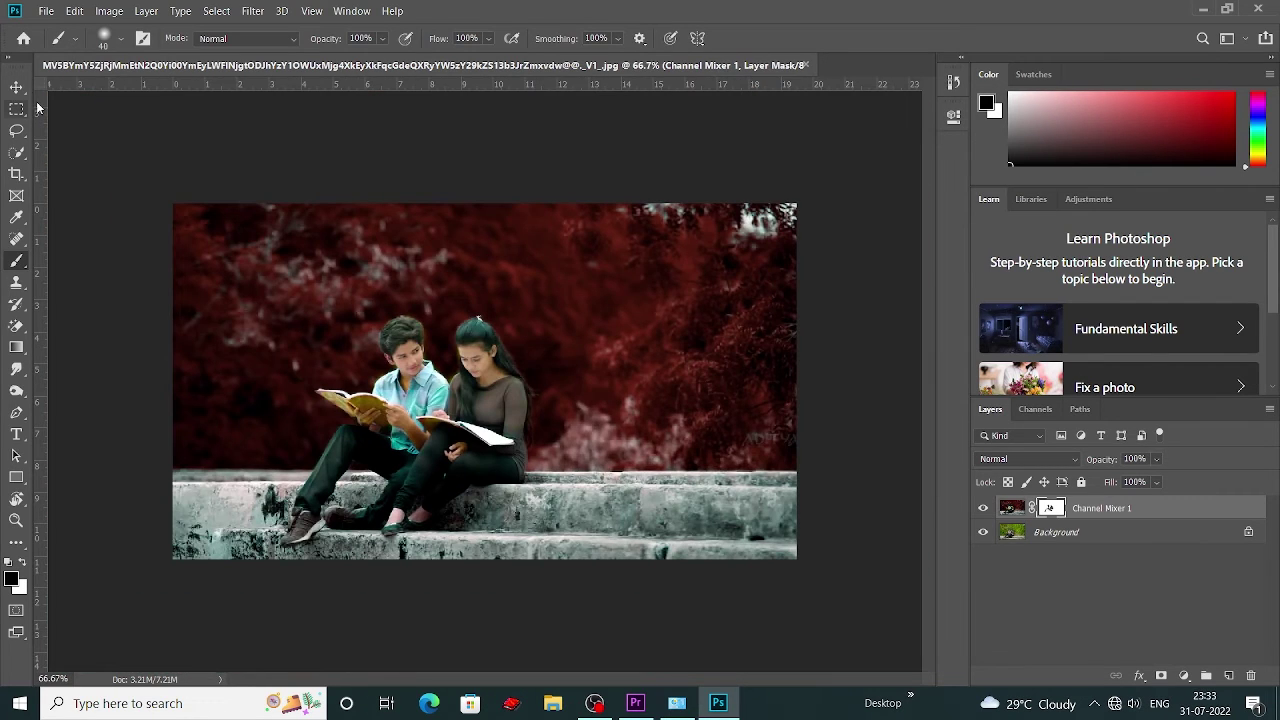
pyautogui.moveTo(1080, 510); pyautogui.dragTo(1229, 676)
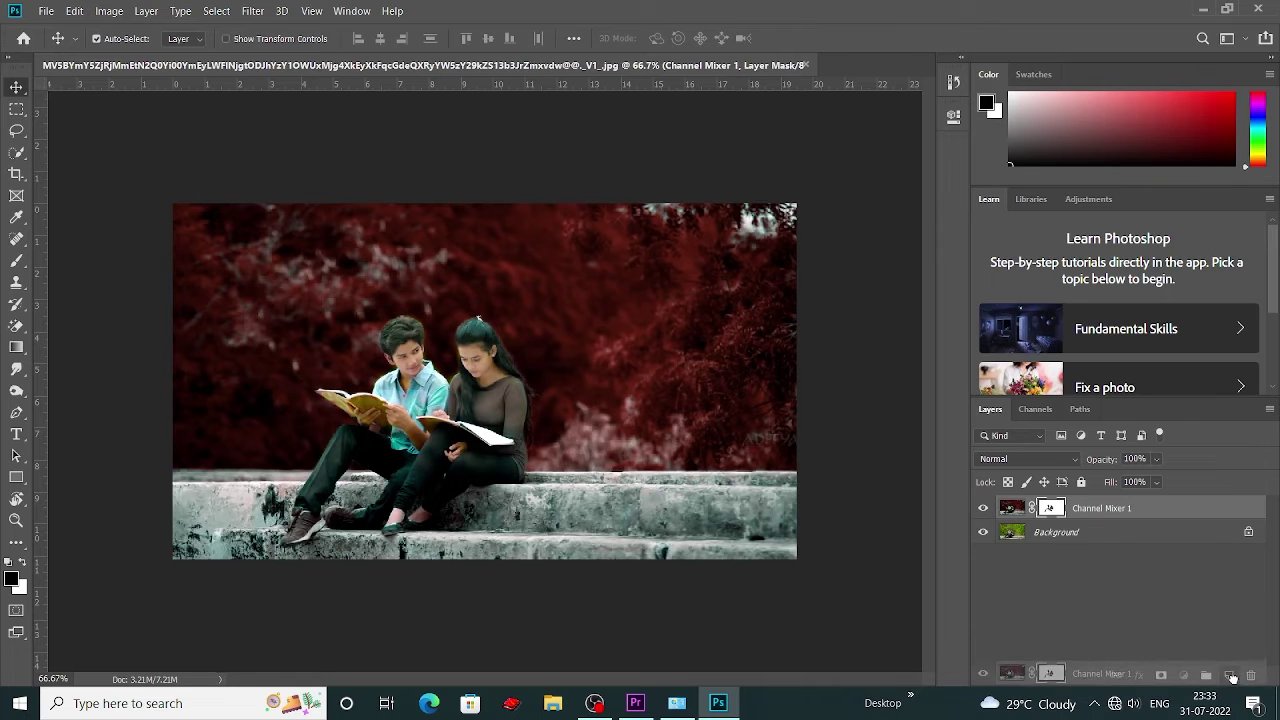
pyautogui.rightClick(1098, 511)
pyautogui.click(1058, 557)
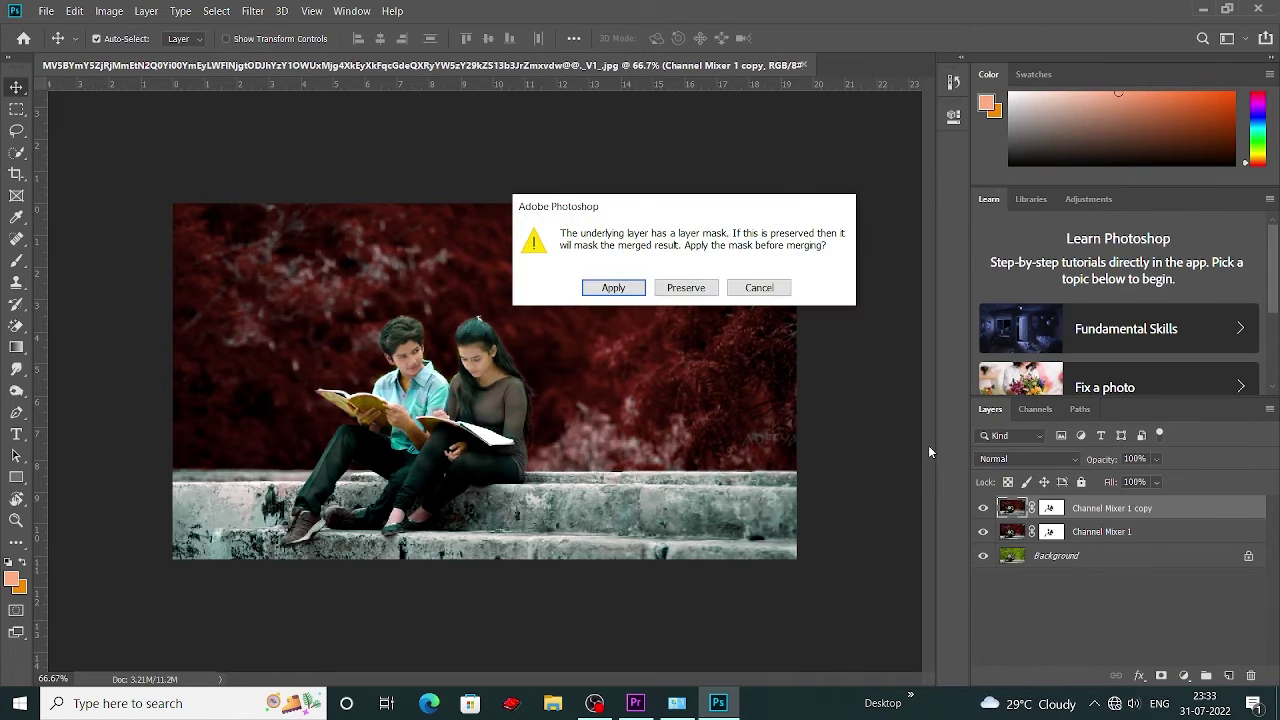
pyautogui.press('Escape')
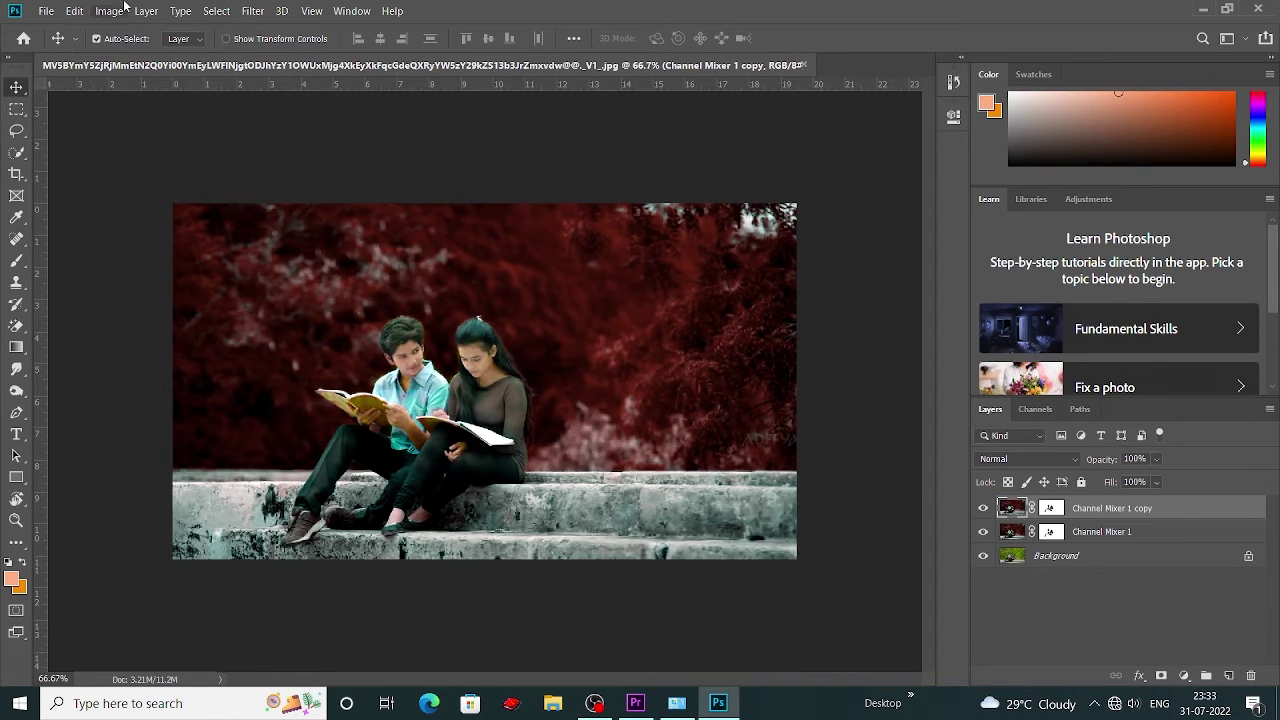
pyautogui.click(252, 11)
pyautogui.click(632, 230)
# - Duplicate the Background layer and give the copy Brightness 20, Contrast 51
pyautogui.moveTo(1070, 549); pyautogui.dragTo(1229, 676)
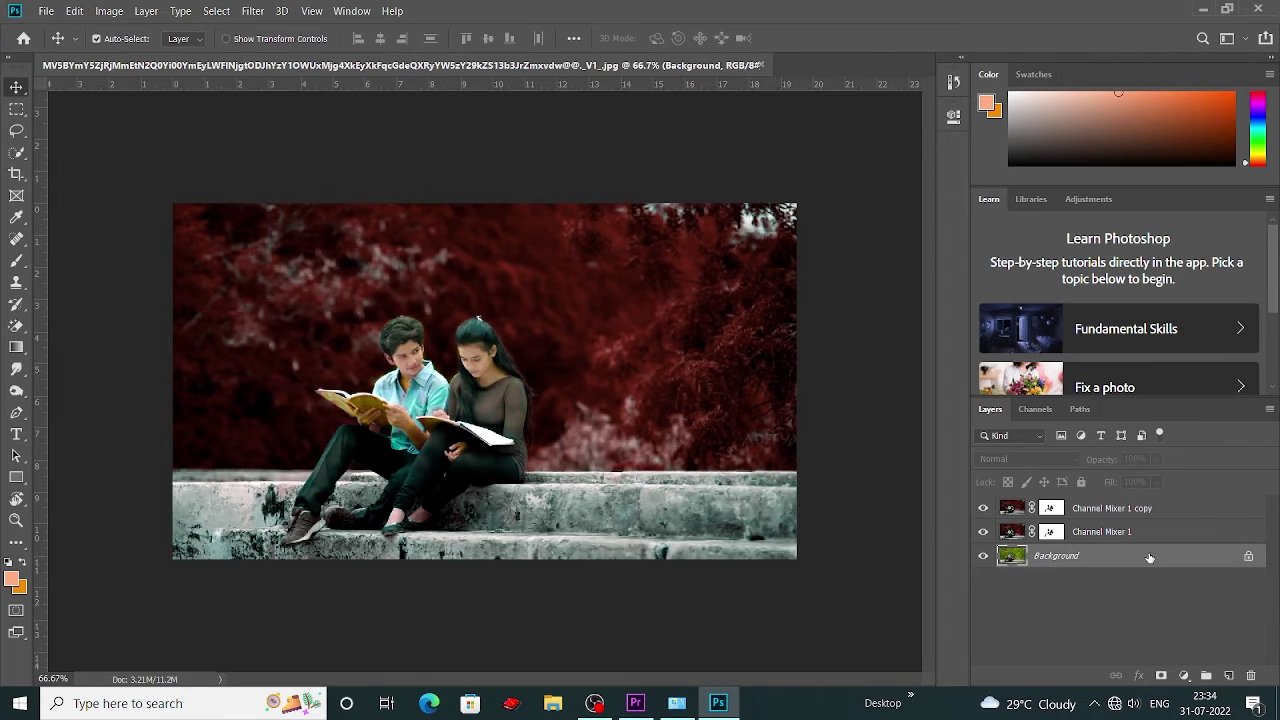
pyautogui.click(109, 11)
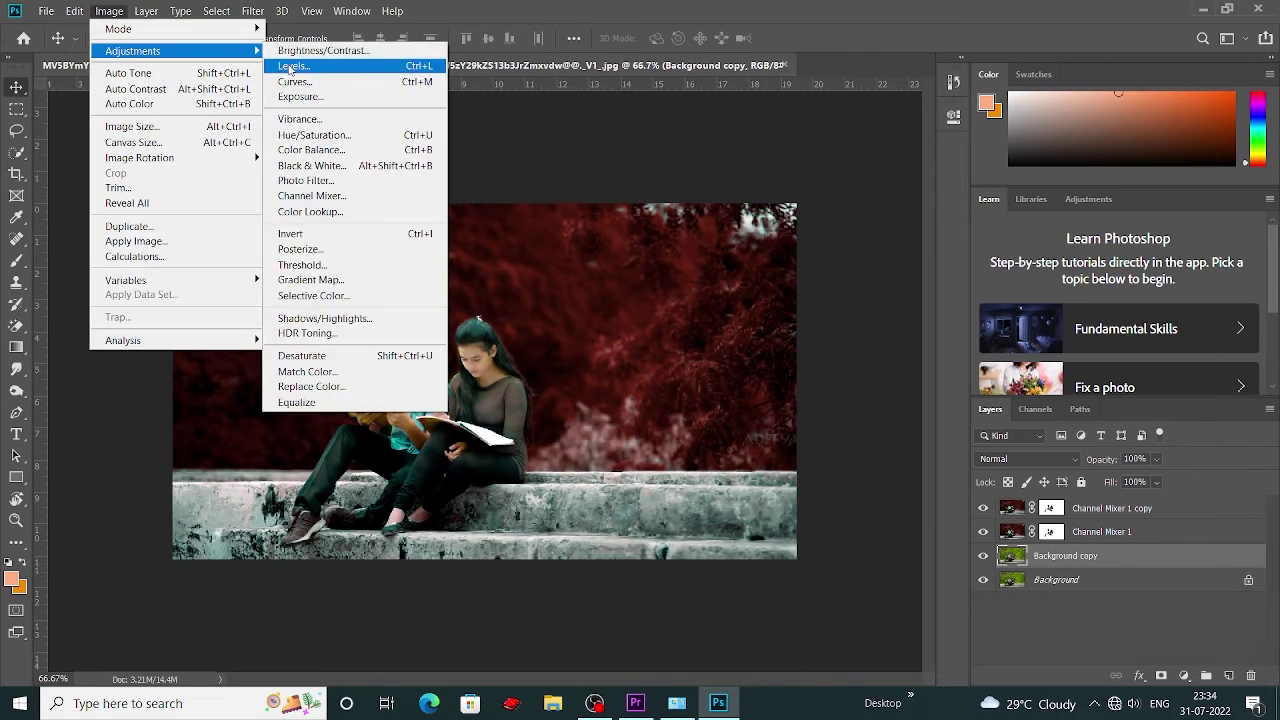
pyautogui.click(380, 51)
pyautogui.moveTo(853, 375); pyautogui.dragTo(895, 376)
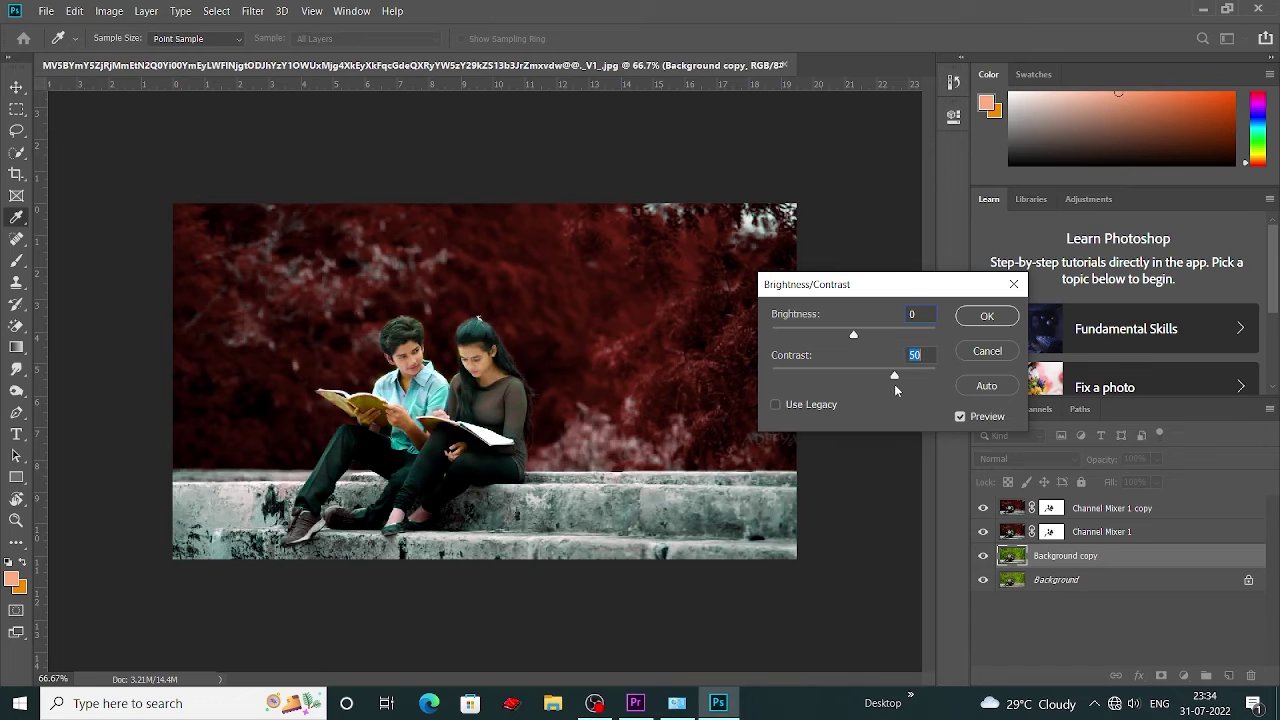
pyautogui.moveTo(853, 334); pyautogui.dragTo(866, 336)
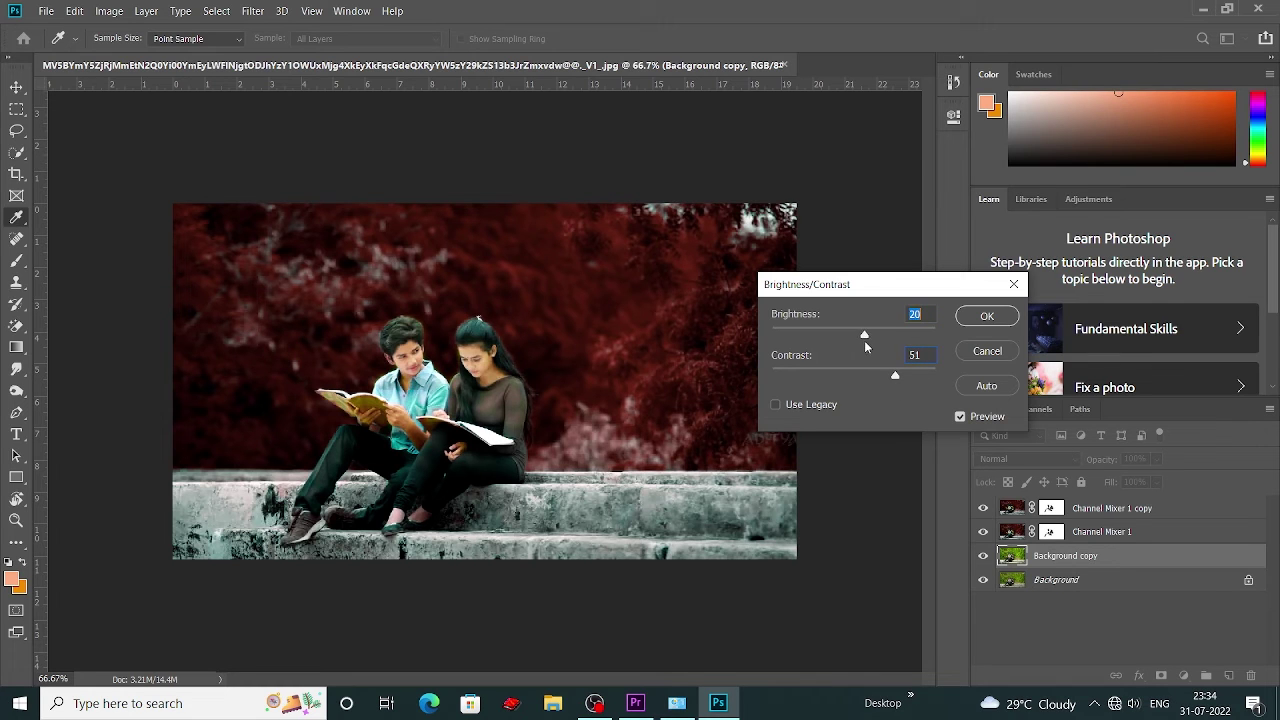
pyautogui.click(1000, 318)
pyautogui.click(253, 11)
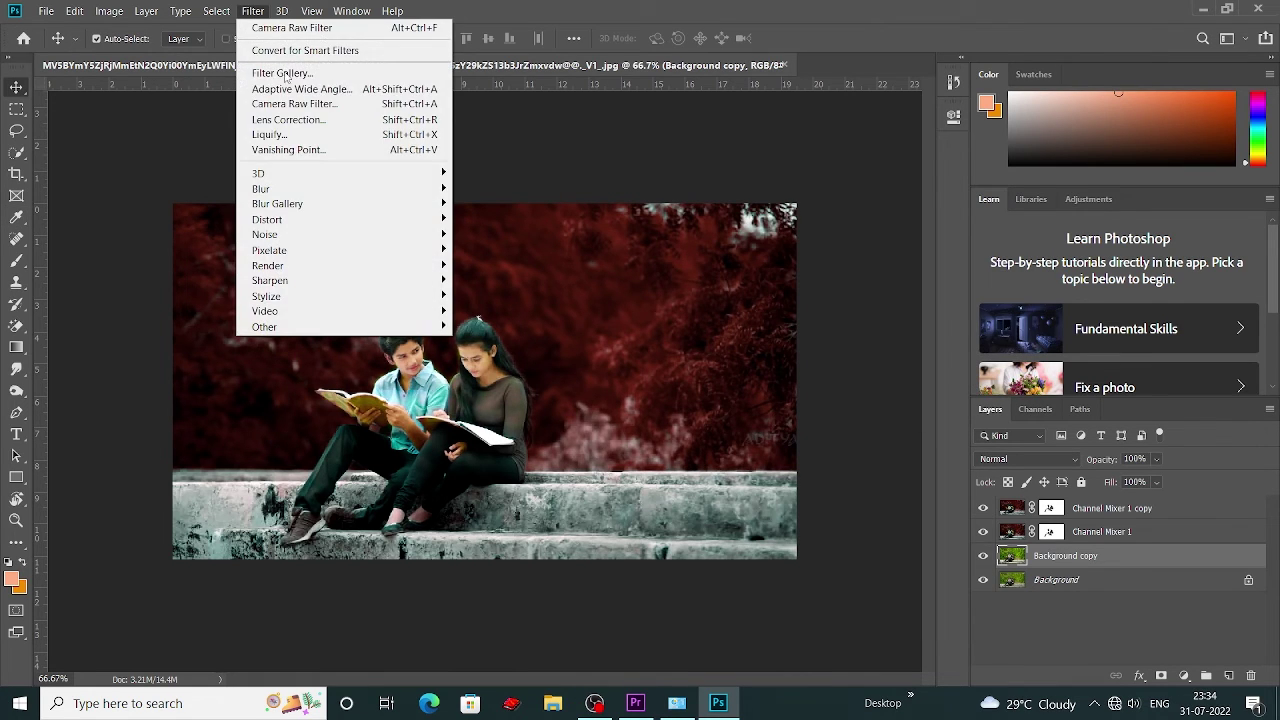
# - Camera Raw the Background copy: Texture −25, Clarity −21, Dehaze +12, raised highlights, Shadows +48
pyautogui.click(298, 108)
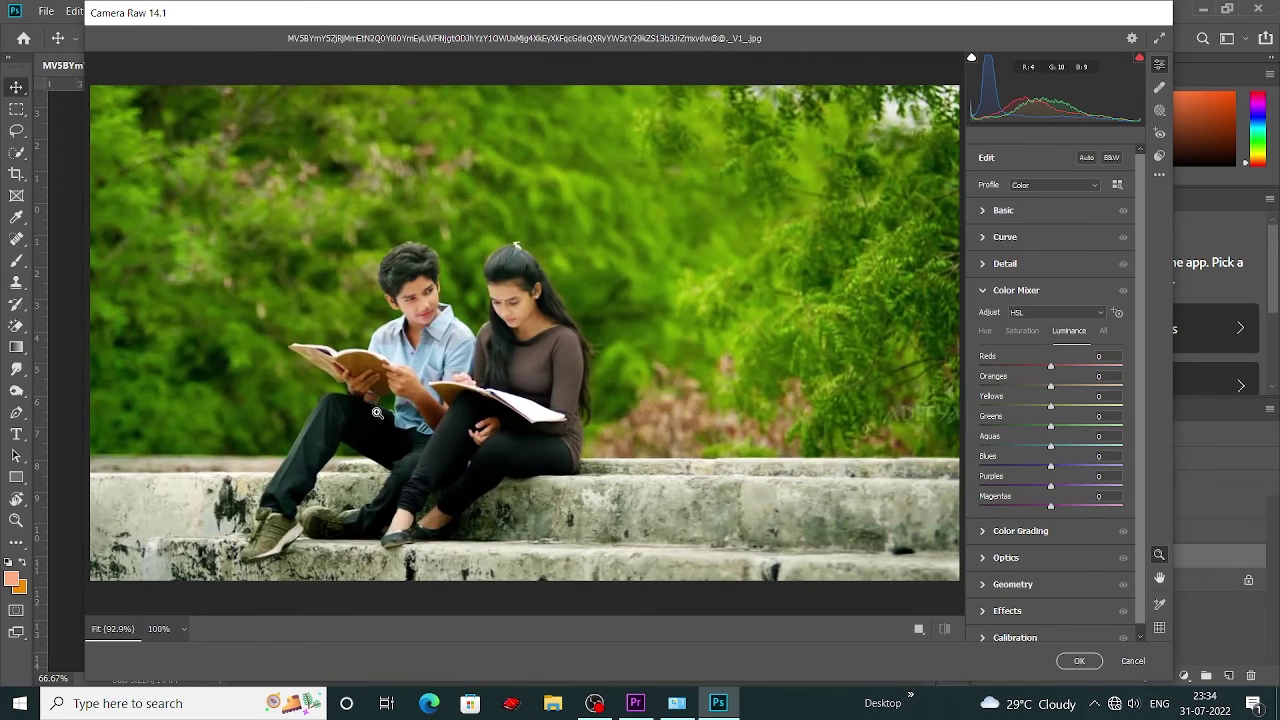
pyautogui.click(982, 210)
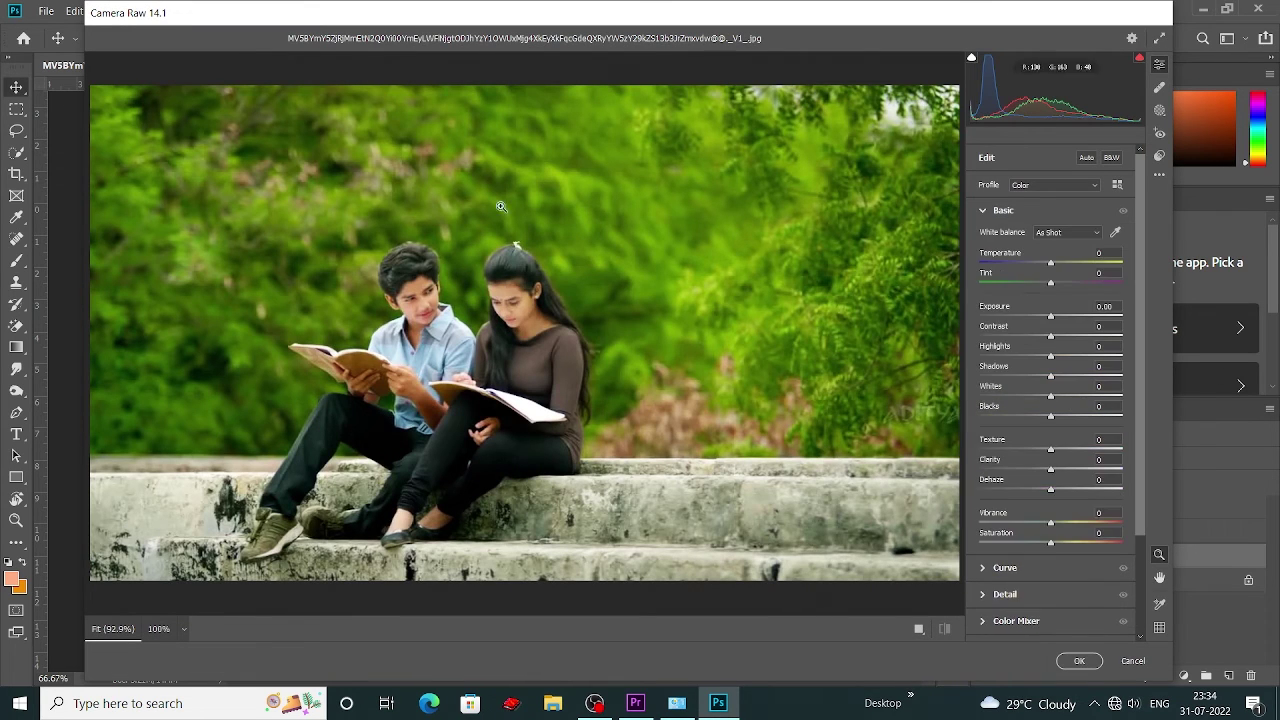
pyautogui.moveTo(1050, 449); pyautogui.dragTo(1032, 449)
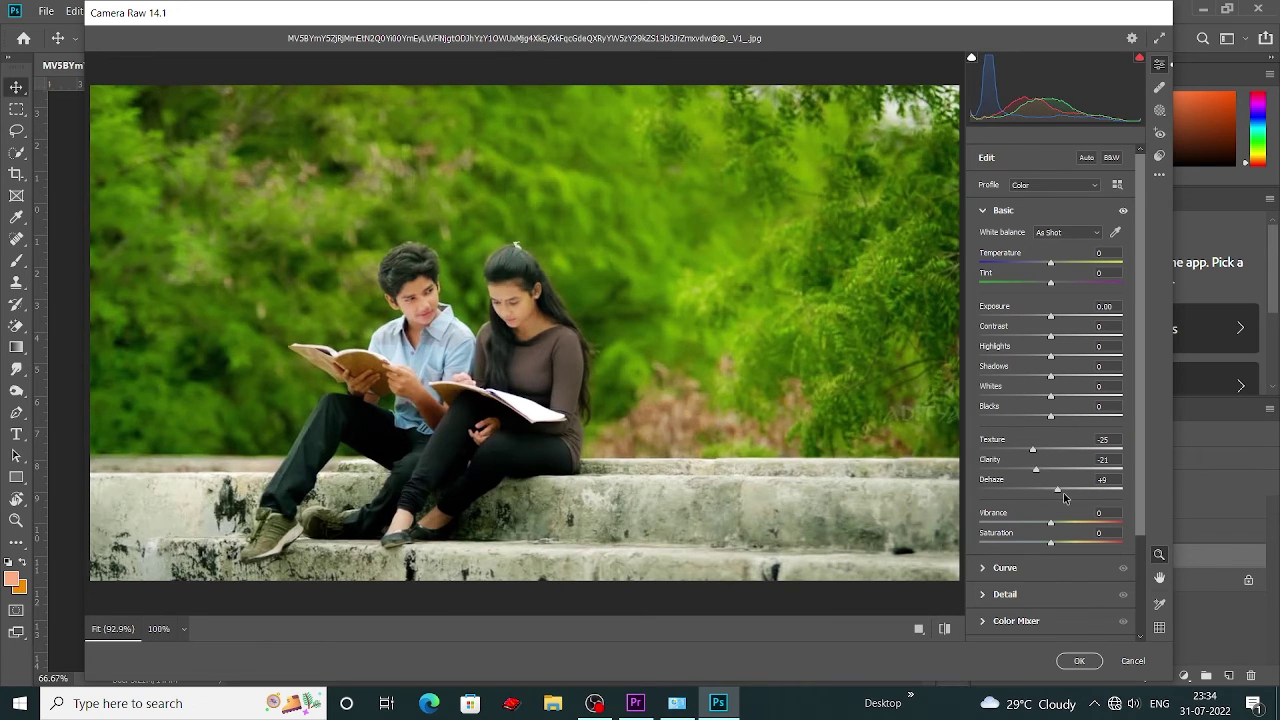
pyautogui.click(982, 594)
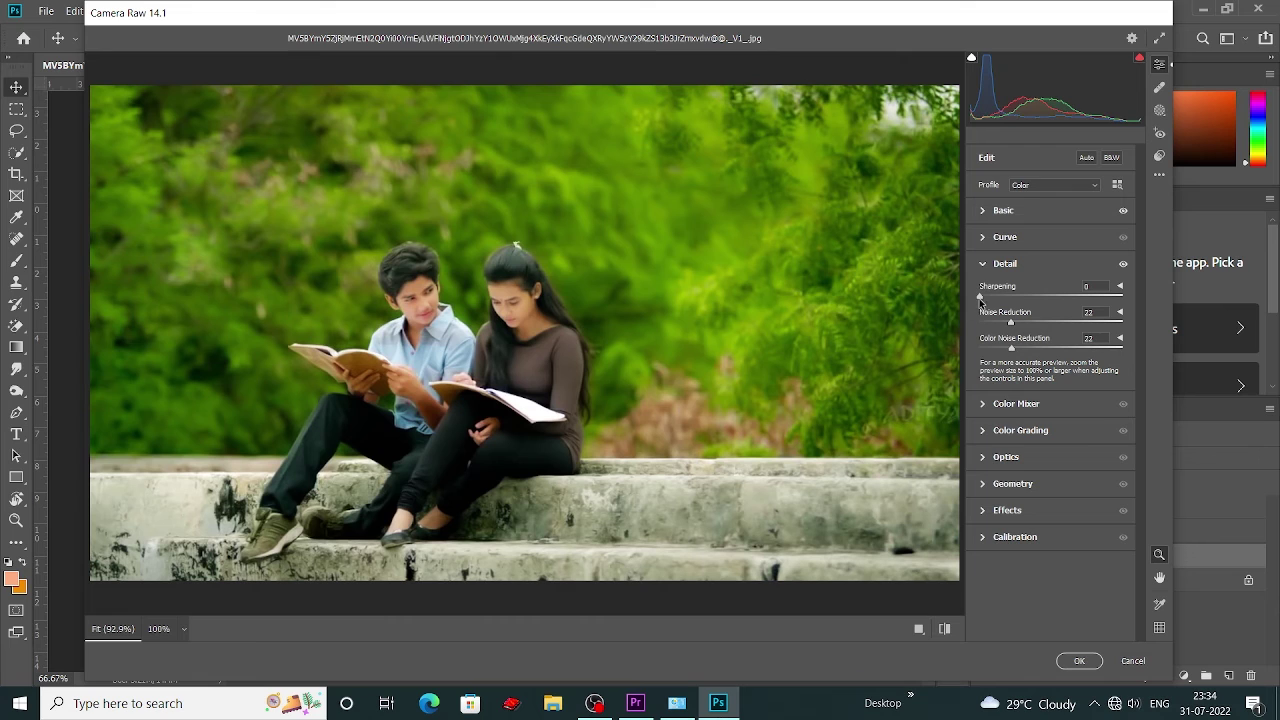
pyautogui.click(983, 212)
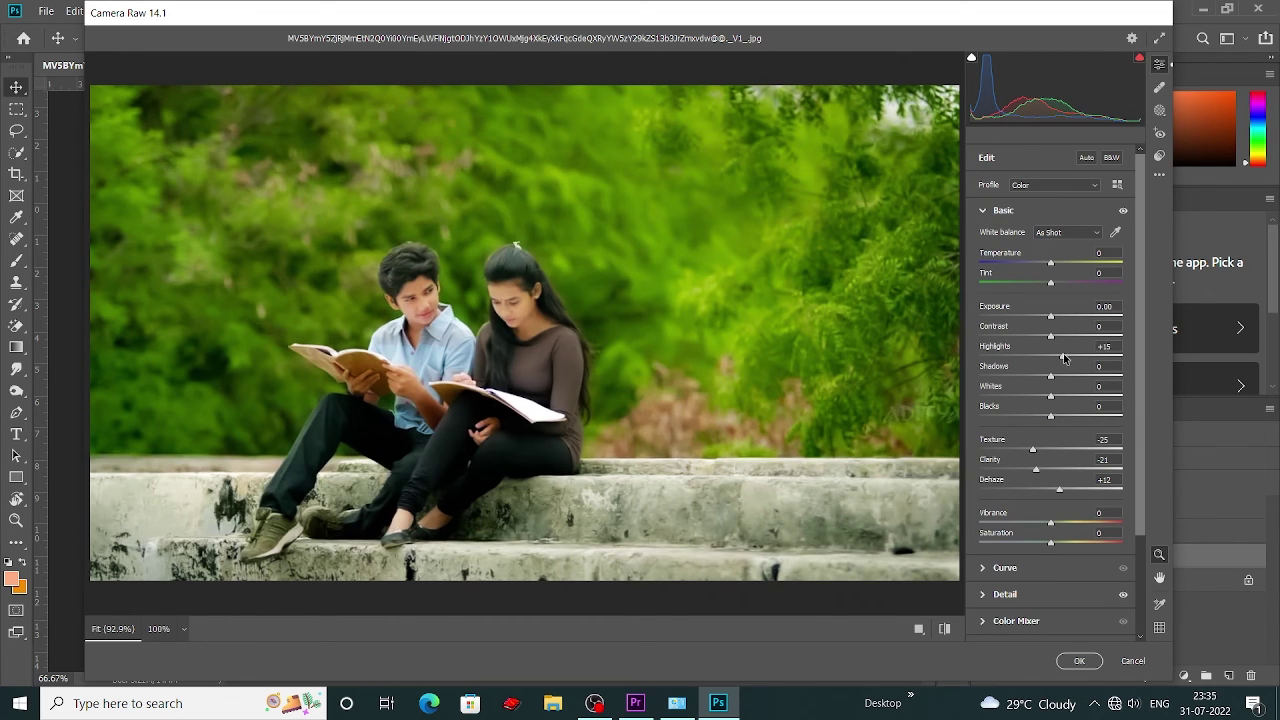
pyautogui.moveTo(1064, 357); pyautogui.dragTo(1036, 398)
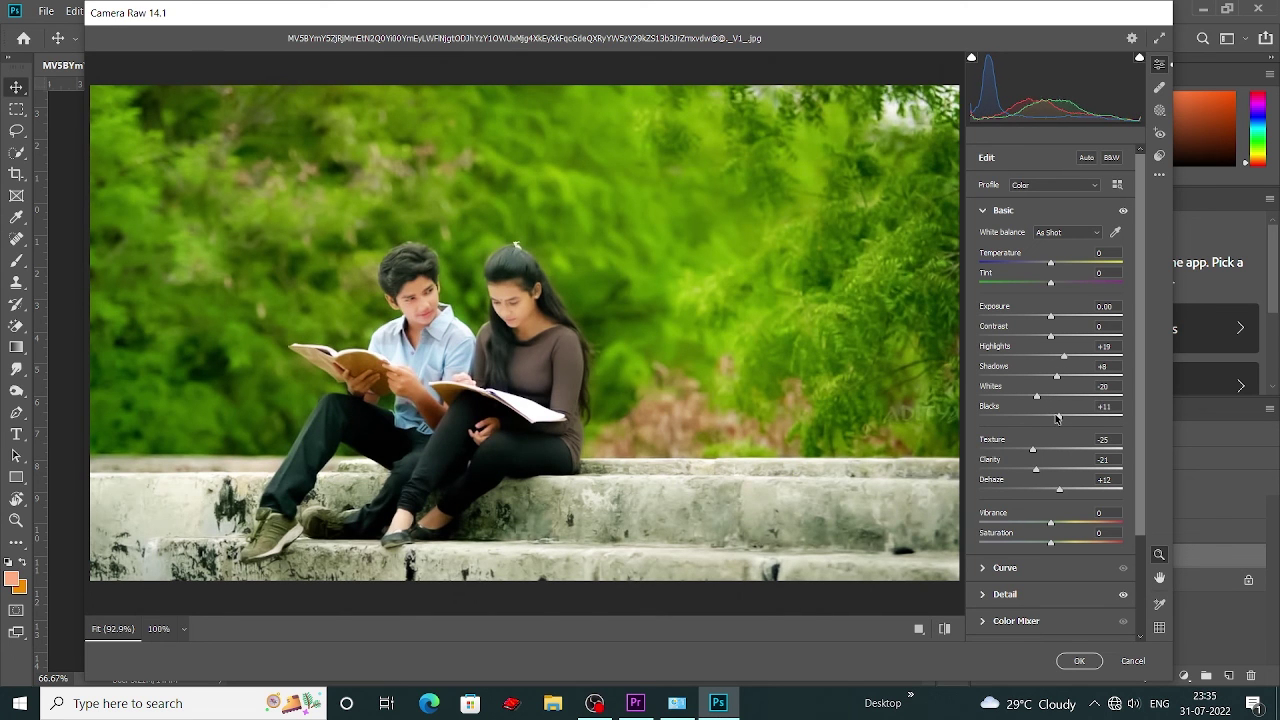
pyautogui.click(1075, 661)
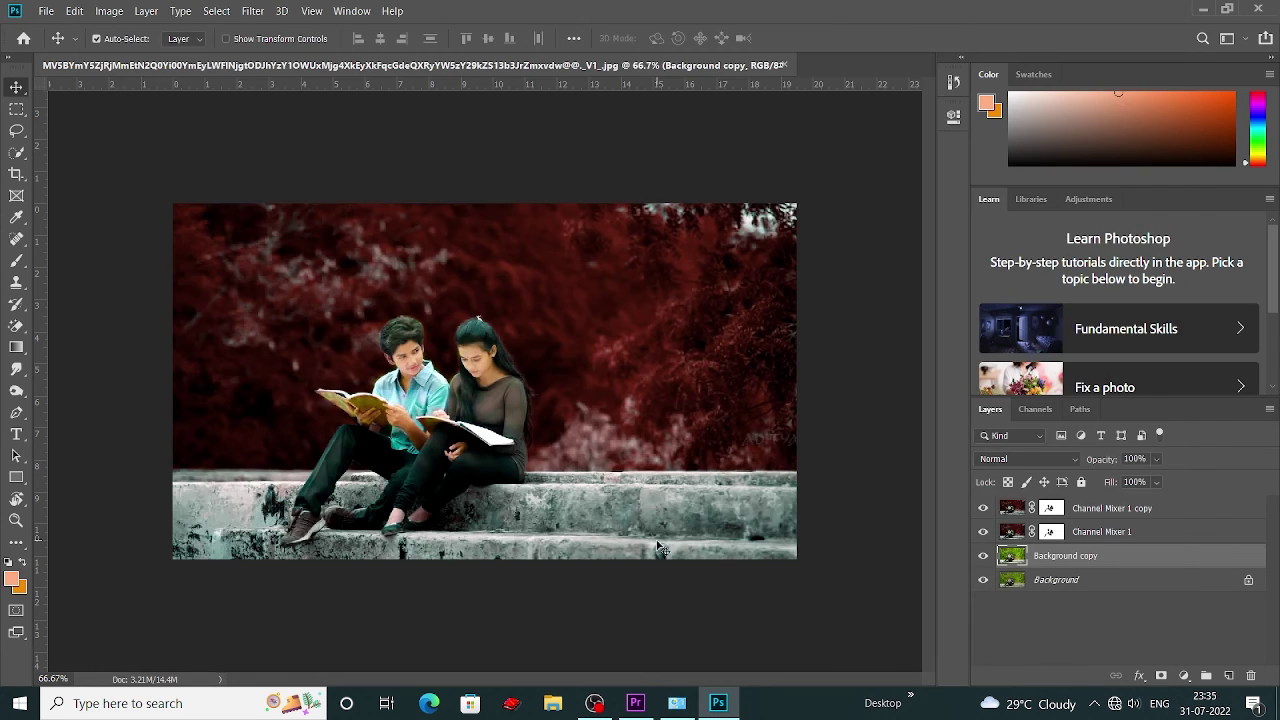